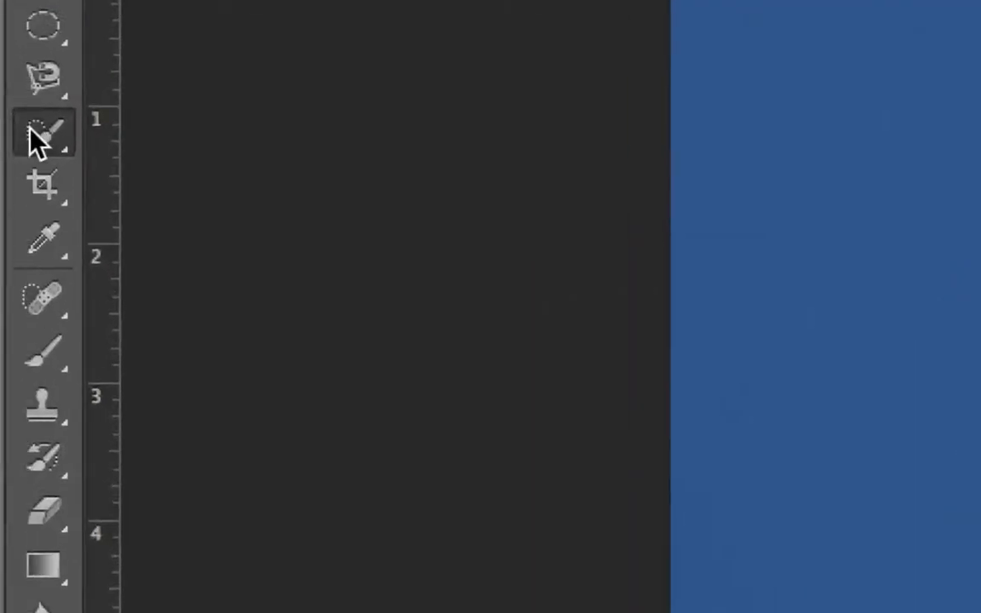
Select the whole building, from its spire to its base, with the Quick Selection Tool.
click(51, 127)
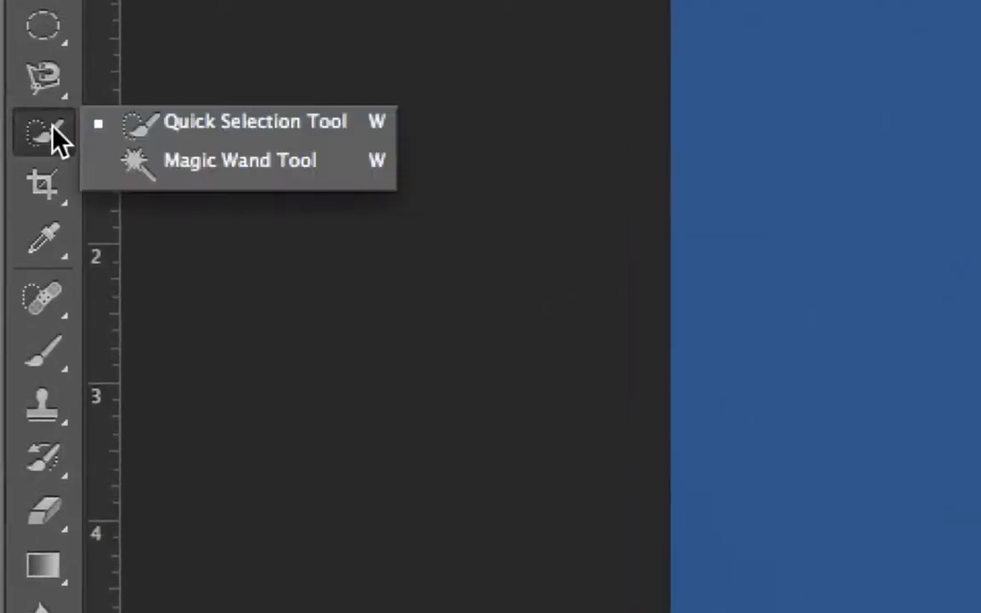
click(162, 130)
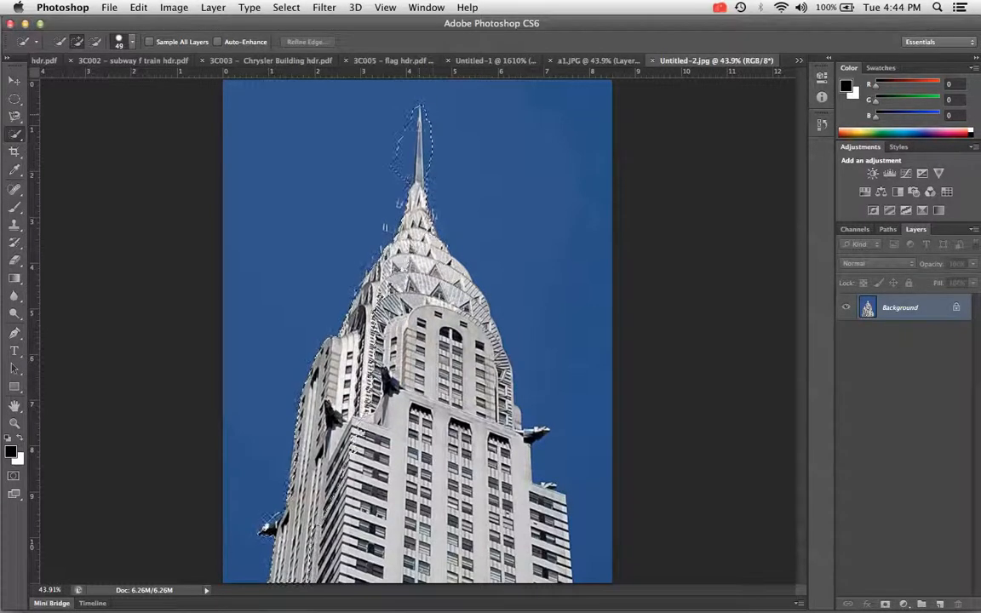
drag(430, 311, 452, 320)
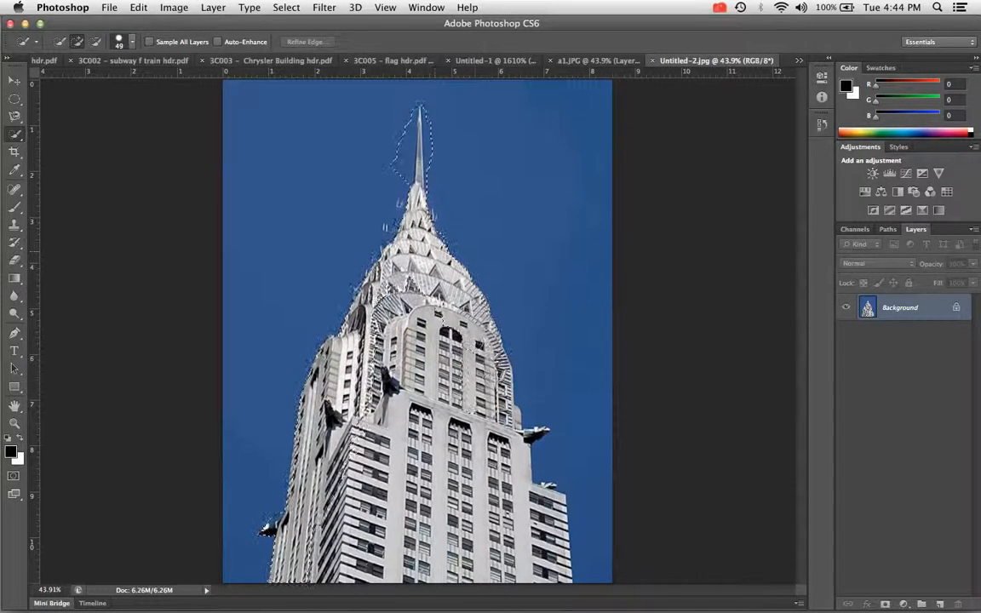
mouse_move(415, 358)
mouse_down()
mouse_move(404, 337)
mouse_move(417, 371)
mouse_move(364, 402)
mouse_move(368, 470)
mouse_up()
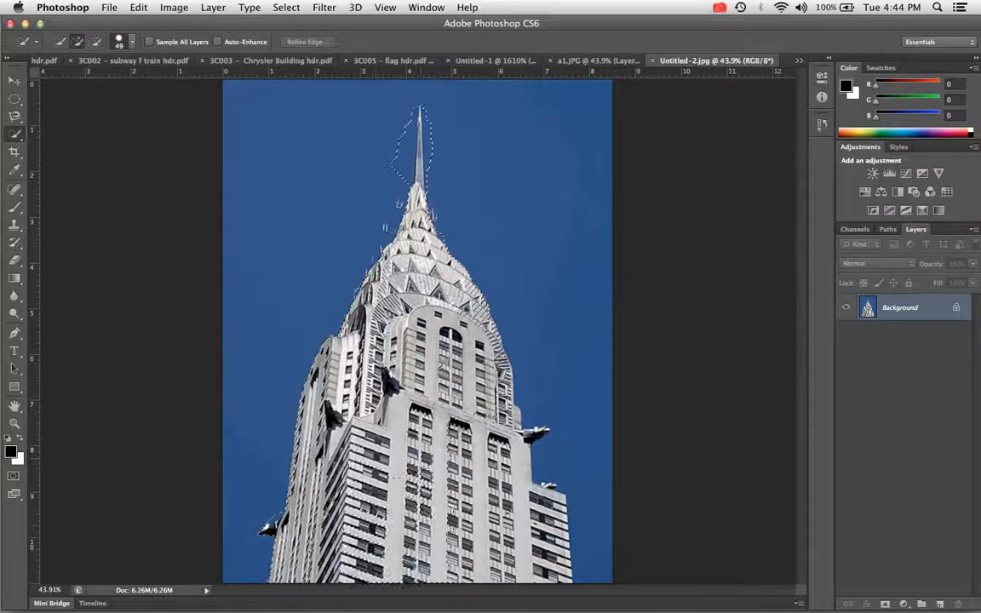
mouse_move(450, 503)
mouse_down()
mouse_move(477, 477)
mouse_move(494, 483)
mouse_up()
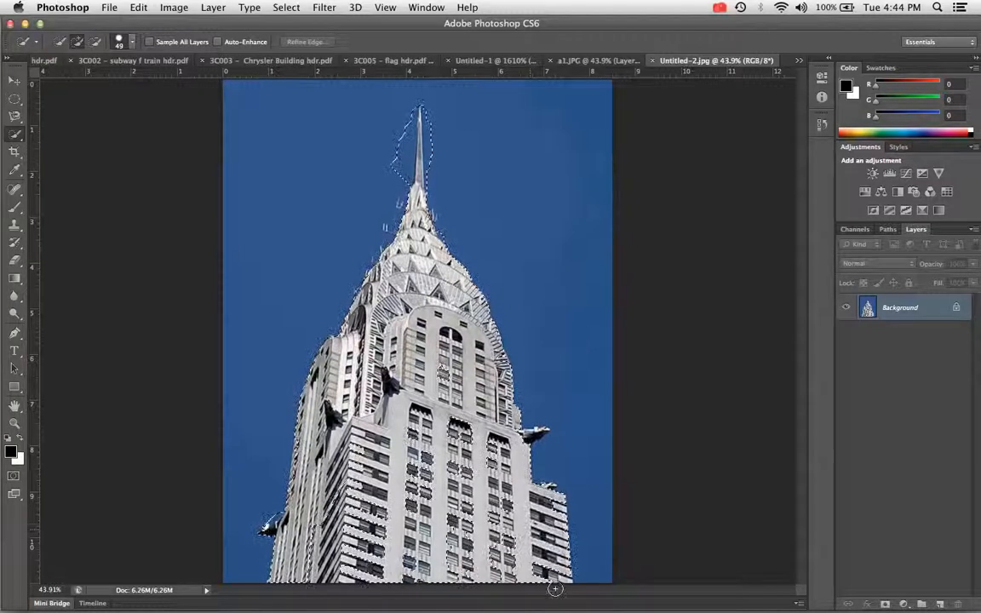
drag(266, 529, 270, 516)
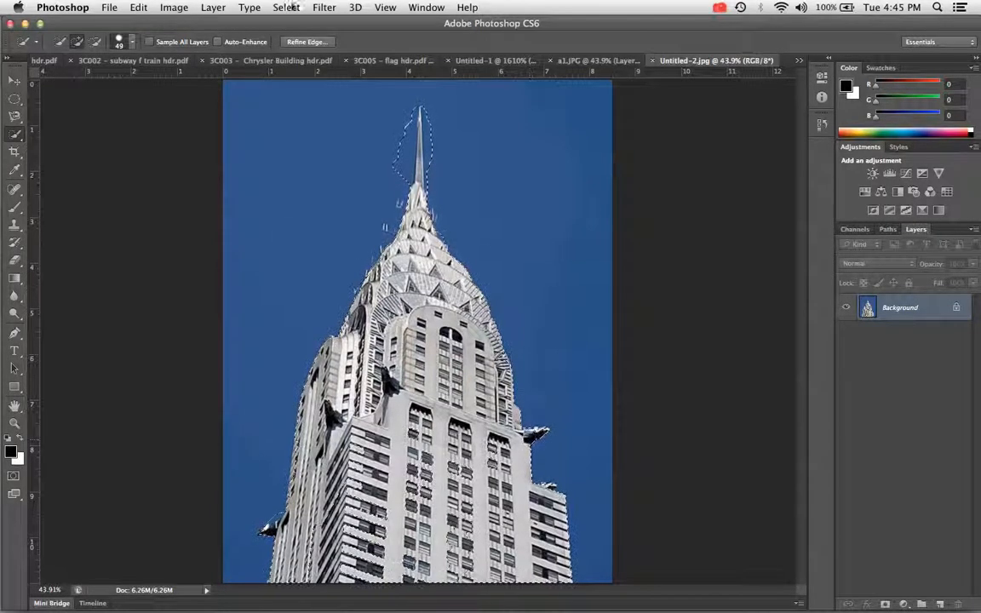
click(290, 8)
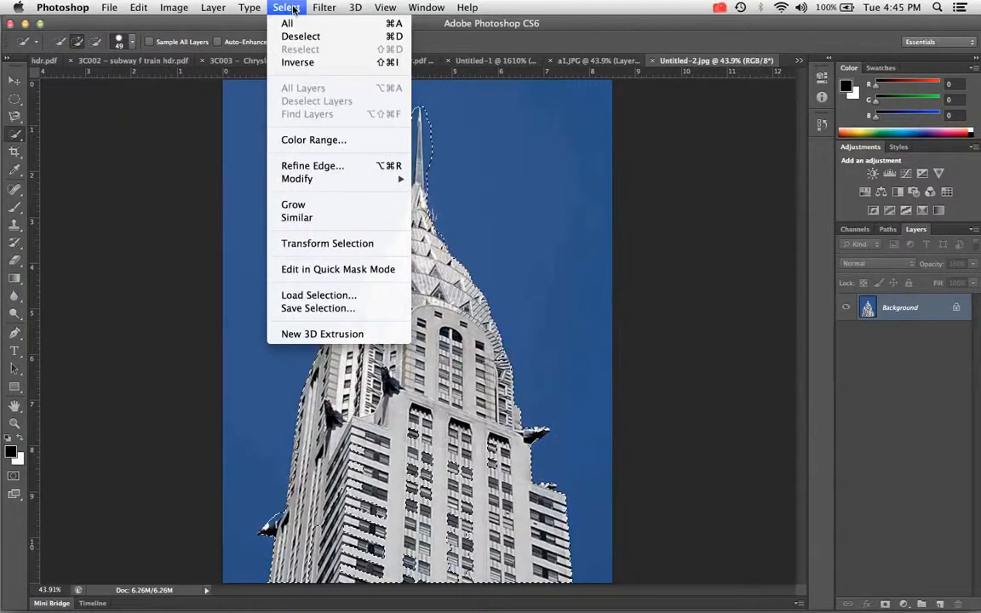
click(331, 168)
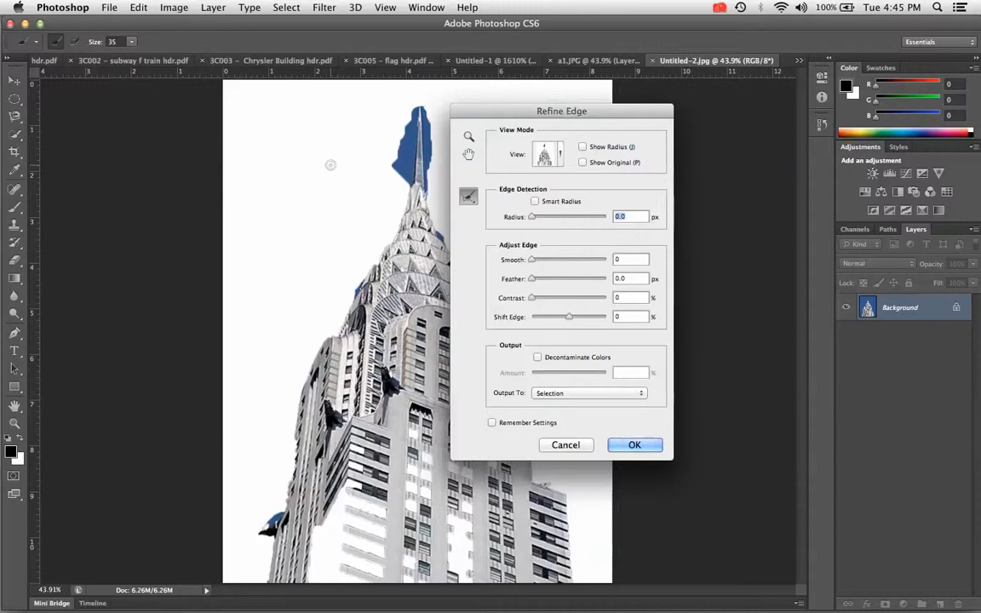
click(566, 445)
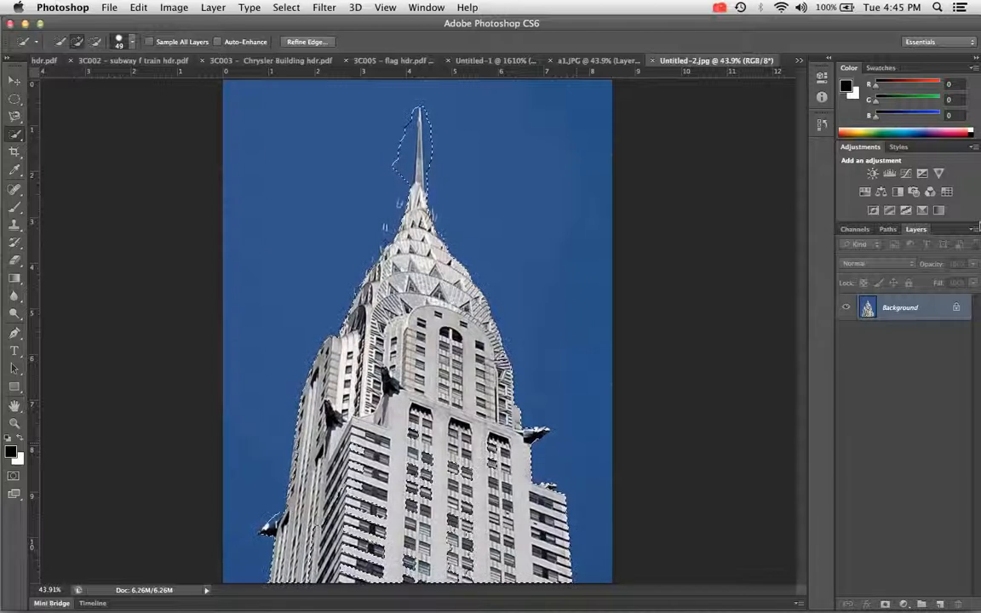
Save the building selection as a new channel named bldg.
click(426, 7)
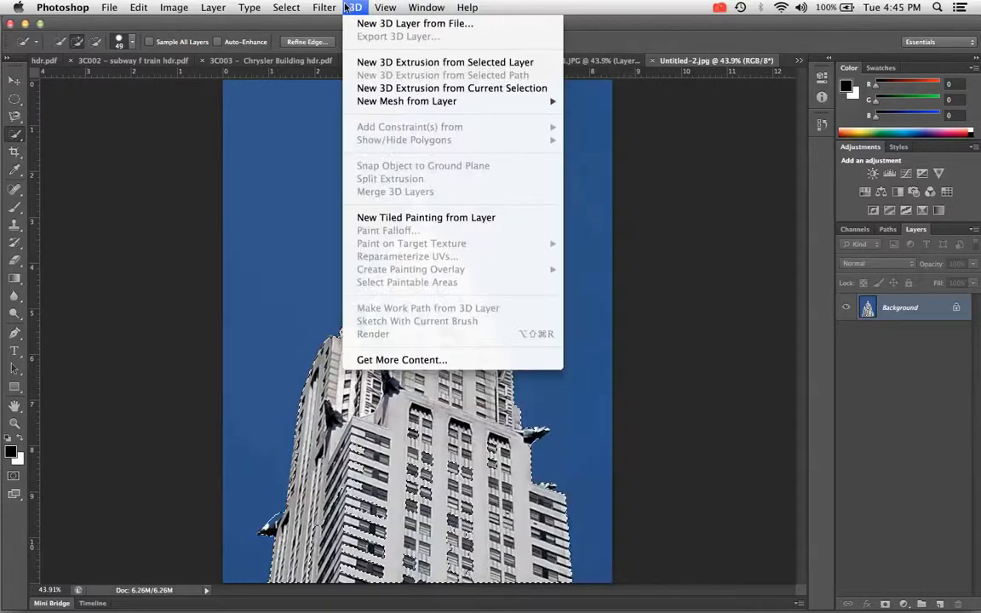
mouse_move(288, 7)
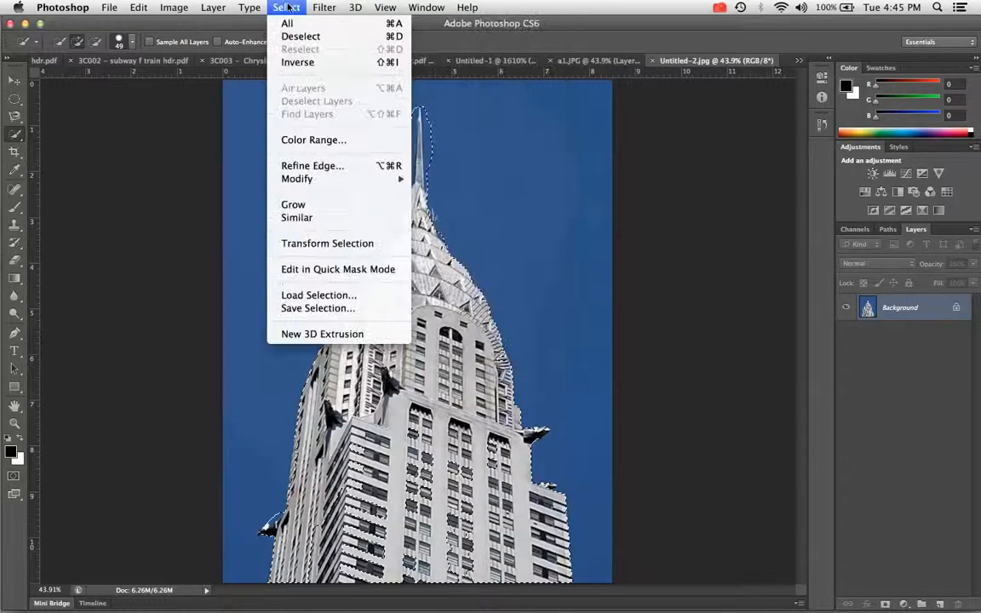
click(311, 309)
text(bldg)
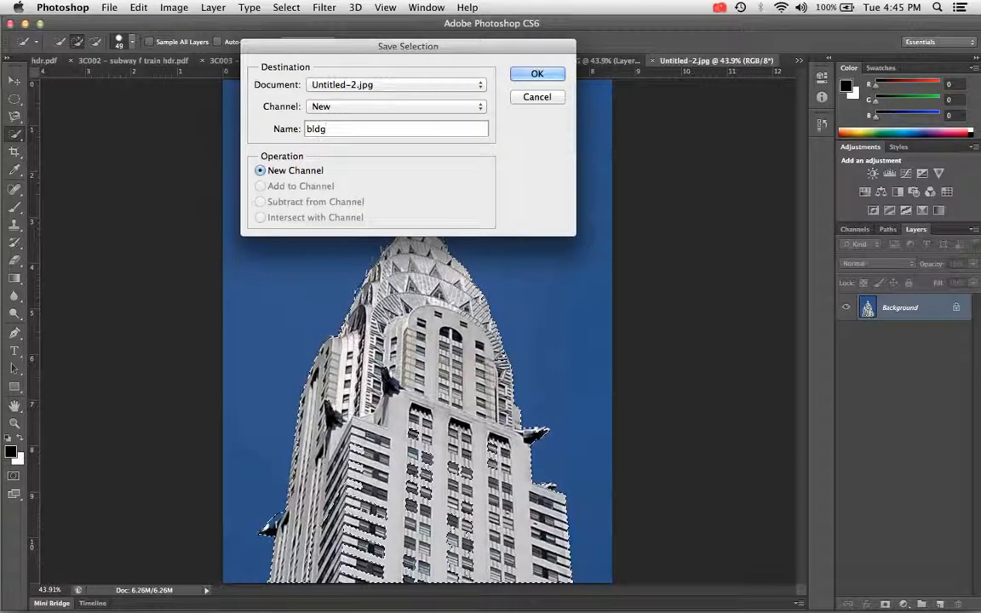
click(537, 74)
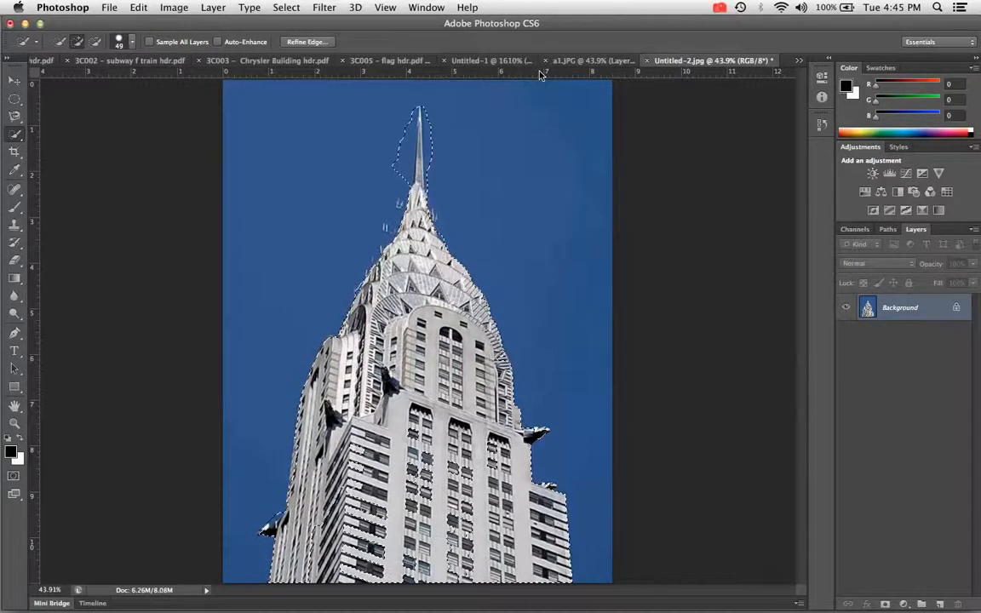
Load the saved bldg channel of Untitled-2.jpg as a new selection.
click(274, 7)
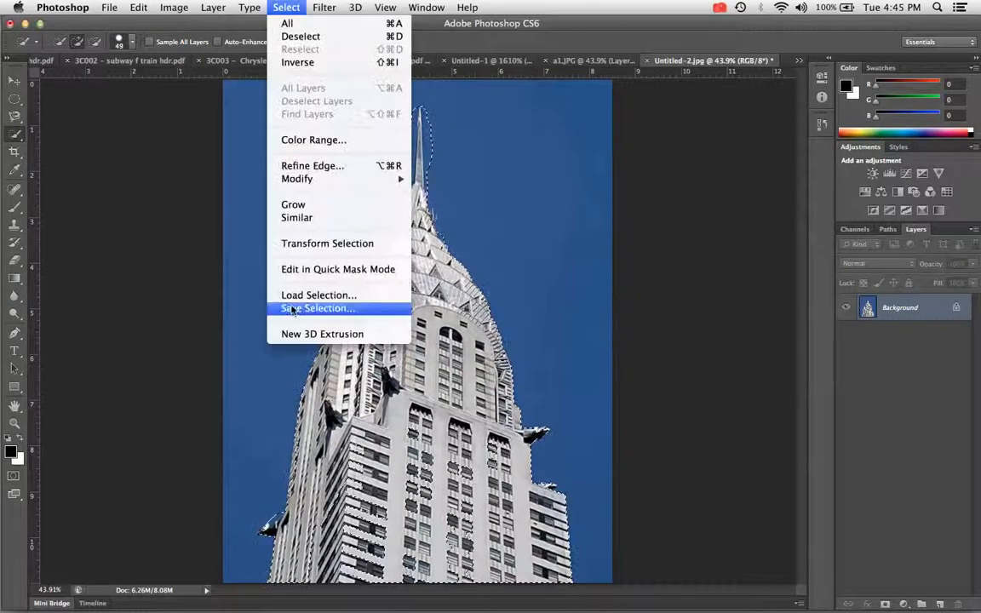
click(295, 295)
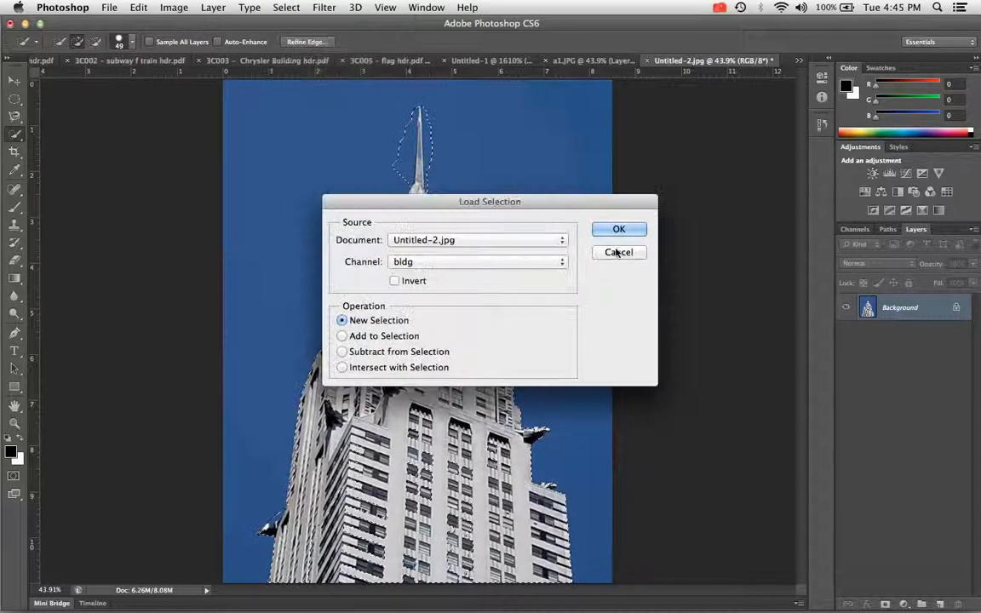
click(619, 231)
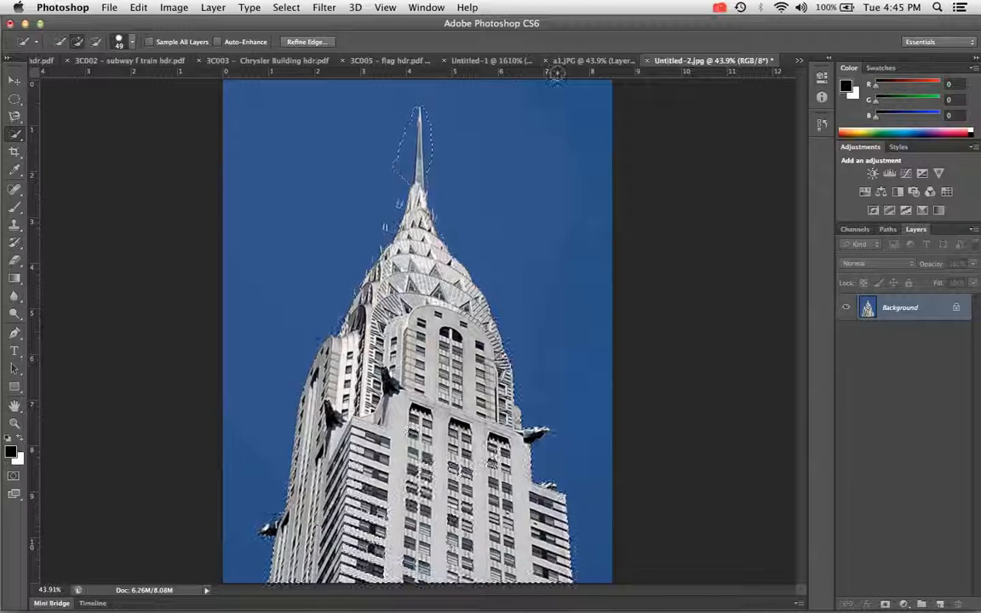
Detach the Layers panel from its dock and float it over the image beside the building.
click(429, 7)
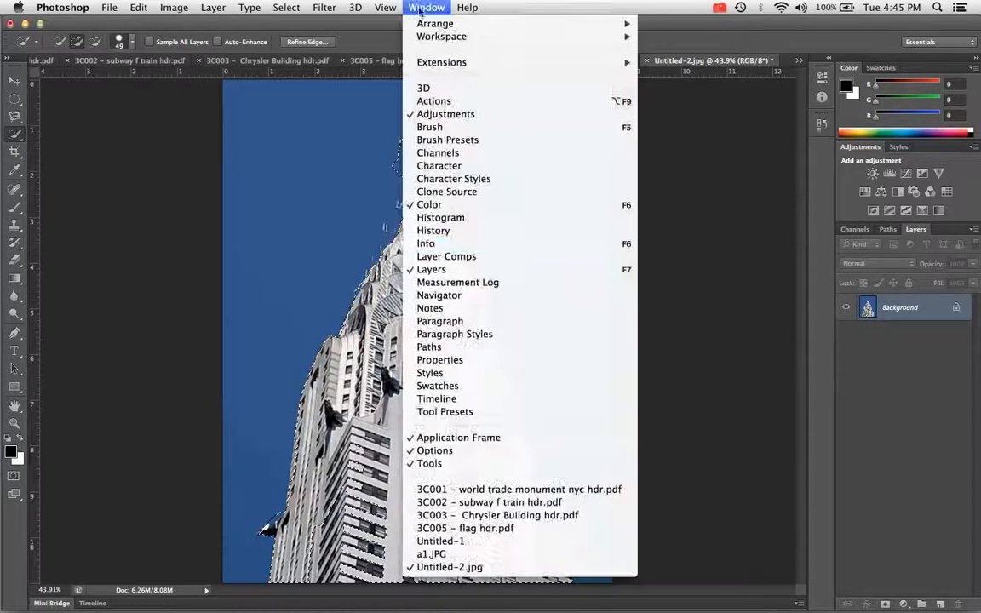
click(464, 270)
drag(838, 229, 545, 151)
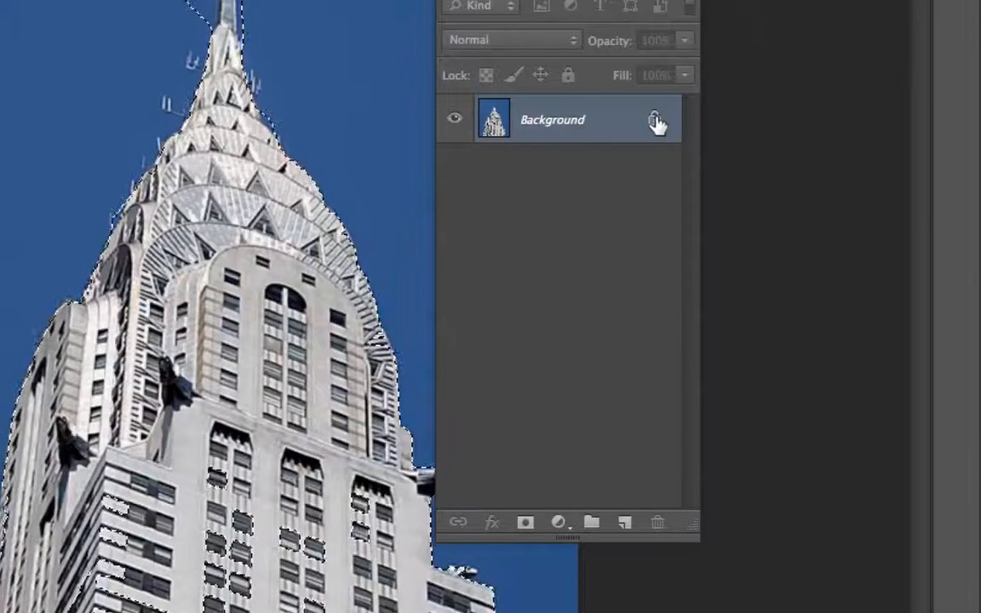
Try unlocking the Background layer by discarding its lock, and undo it.
drag(654, 132, 658, 517)
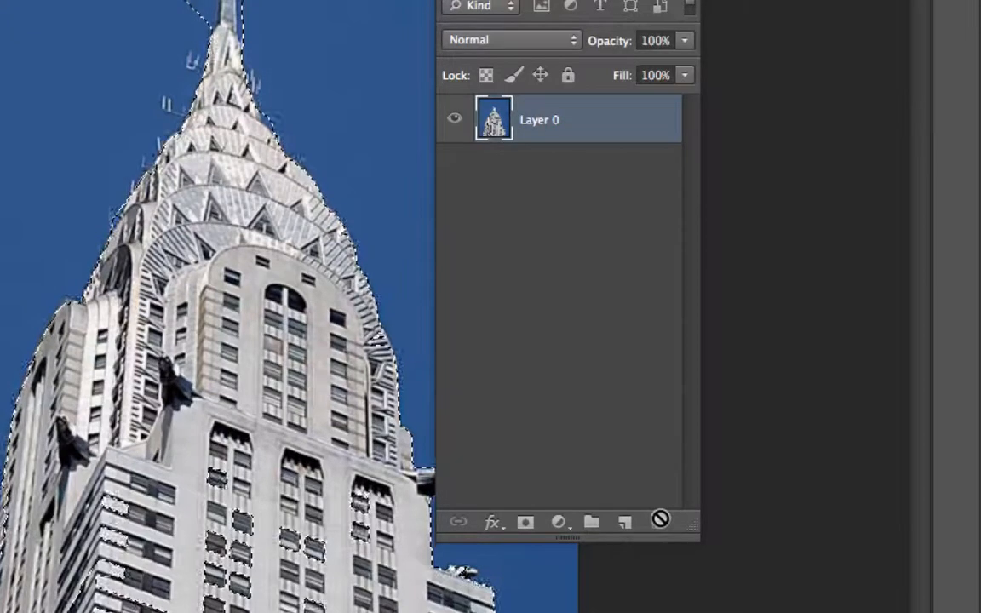
drag(507, 136, 500, 165)
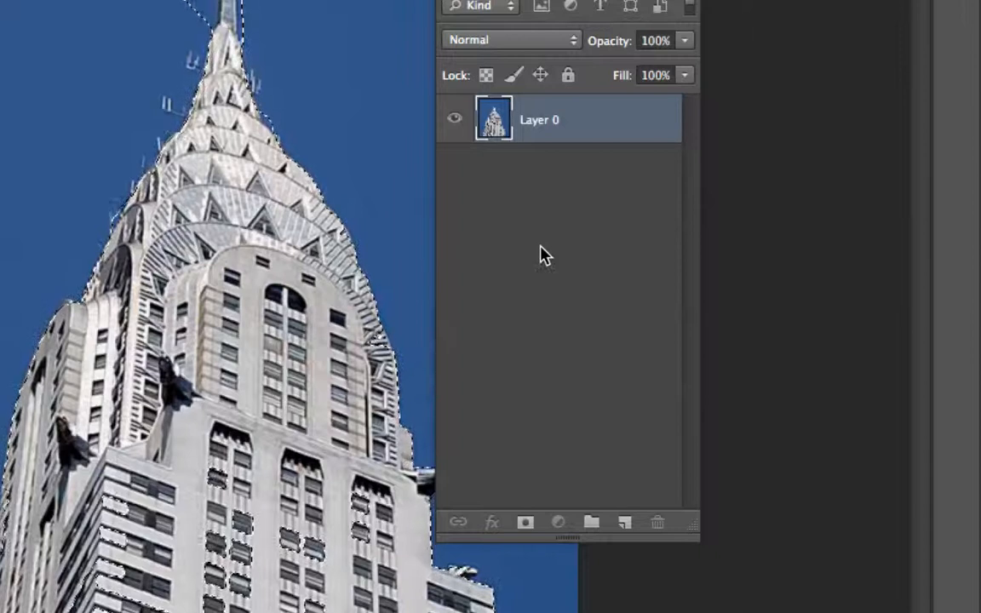
key(ctrl+z)
Convert the locked Background into a regular layer named Layer 0 with Normal mode and 100% opacity.
double_click(652, 122)
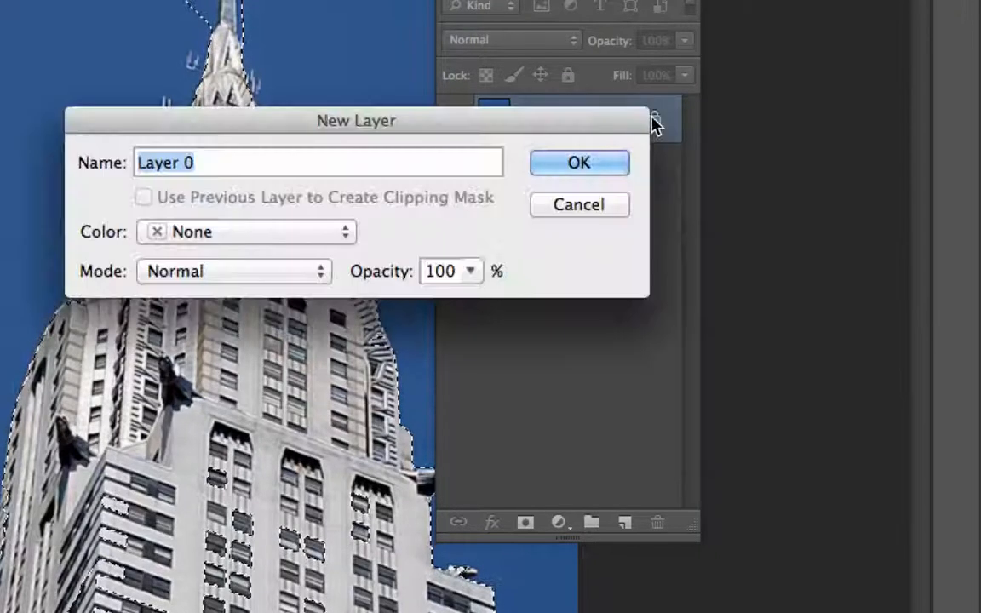
click(600, 156)
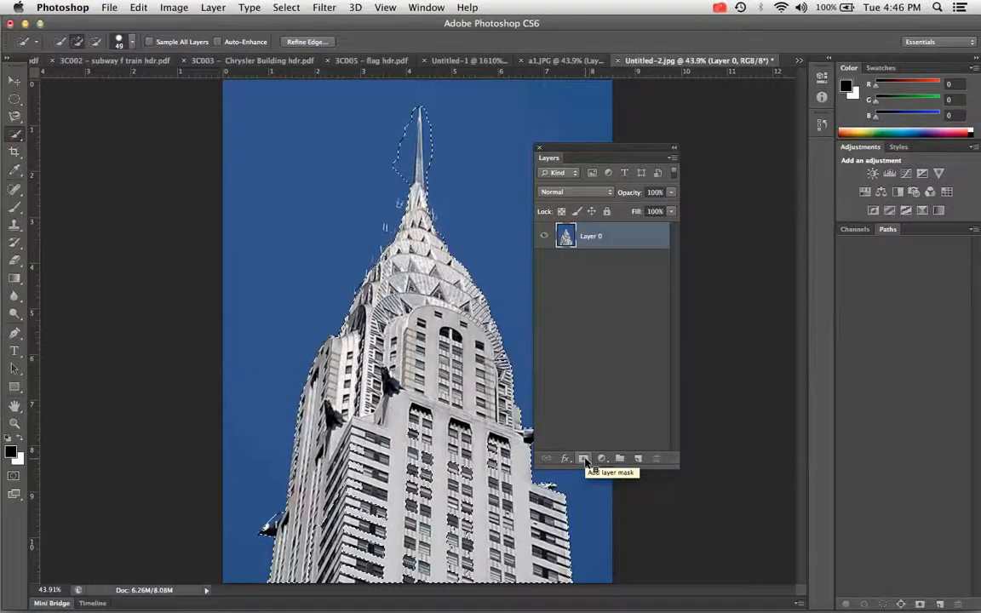
Try adding a layer mask to Layer 0 from the building selection, and undo it.
click(585, 461)
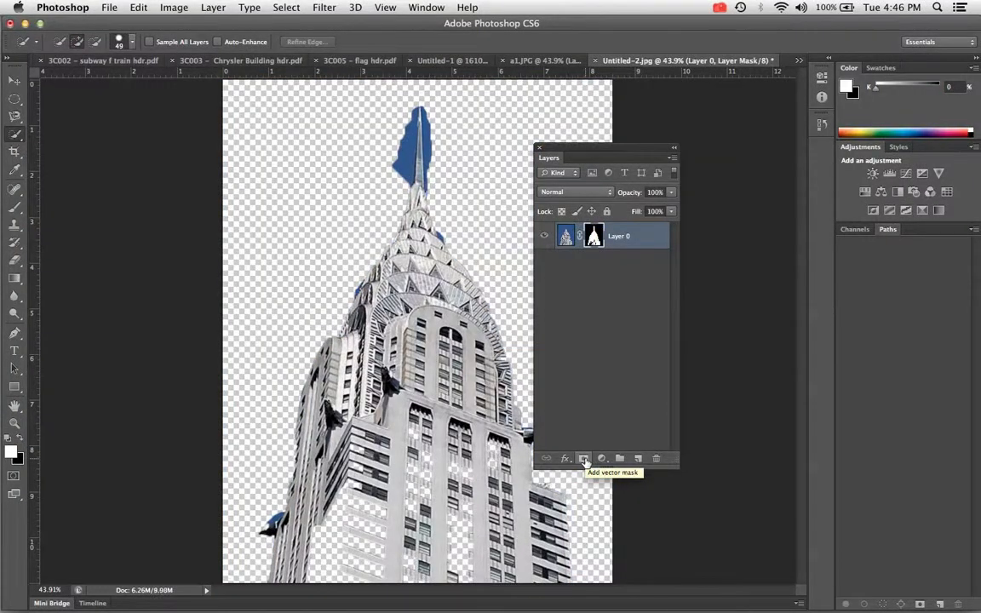
click(139, 8)
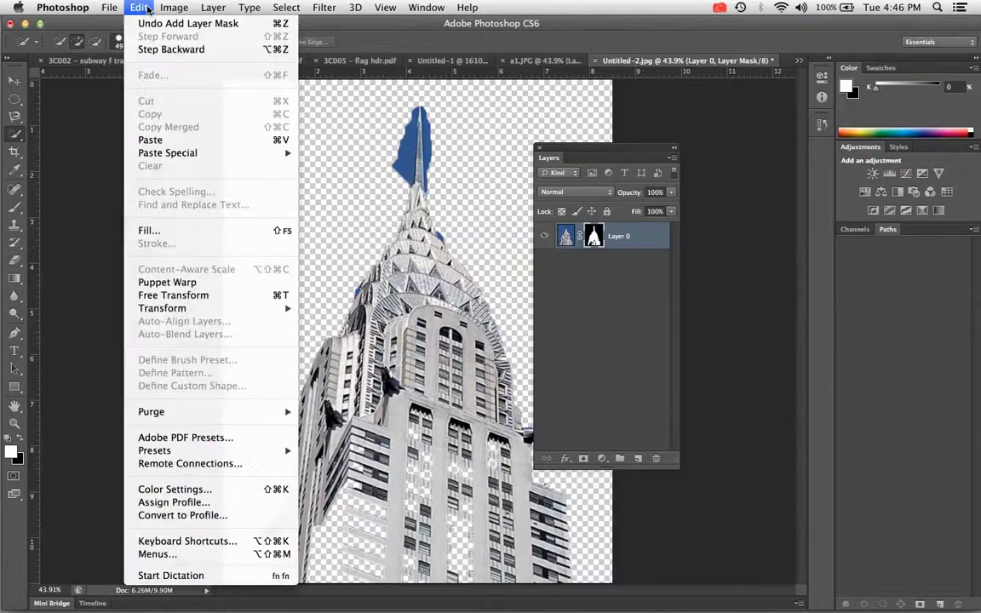
click(154, 23)
Add a layer mask to Layer 0 with the Reveal Selection option to hide the sky.
click(213, 7)
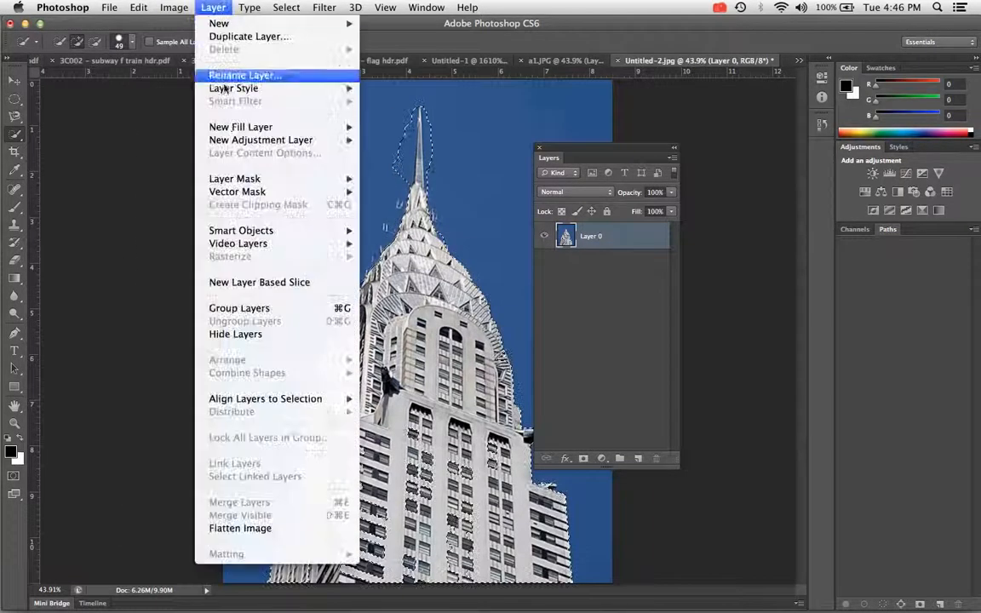
mouse_move(271, 179)
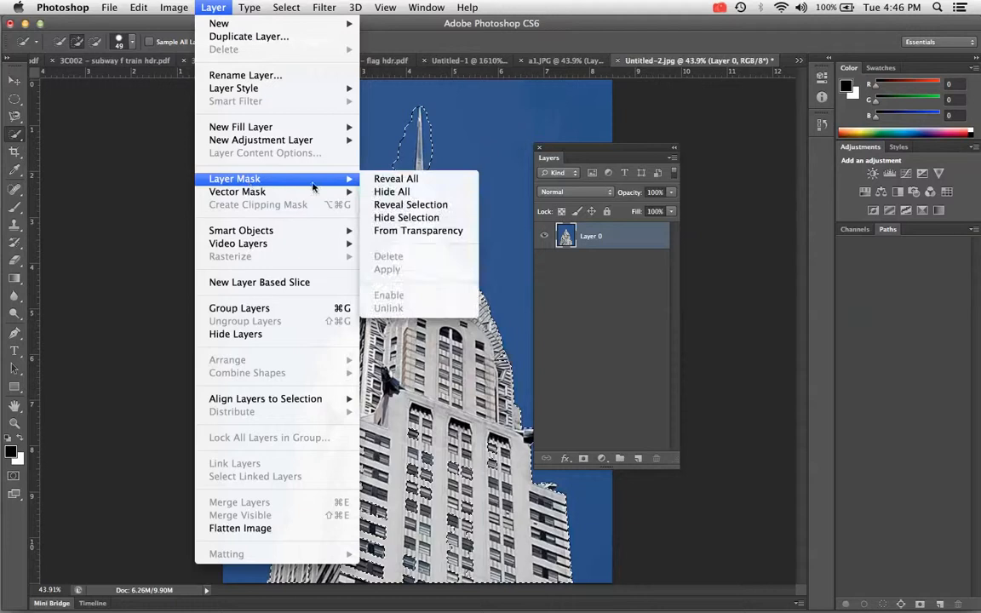
click(406, 207)
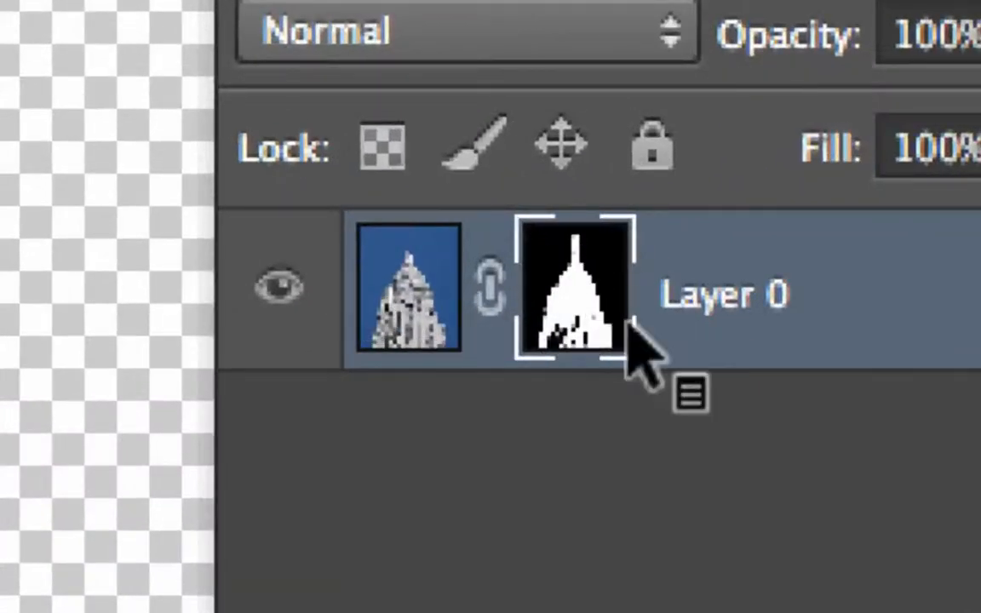
Alternate the active editing target of Layer 0 between its image and its layer mask.
click(430, 277)
click(563, 273)
click(413, 272)
click(563, 272)
click(409, 272)
click(562, 273)
click(443, 264)
click(545, 281)
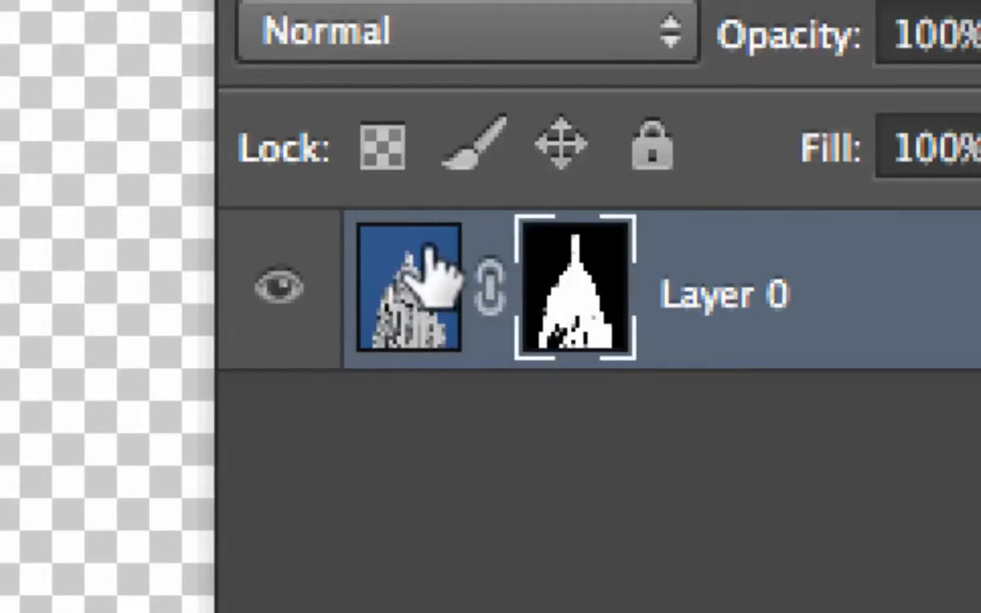
click(431, 260)
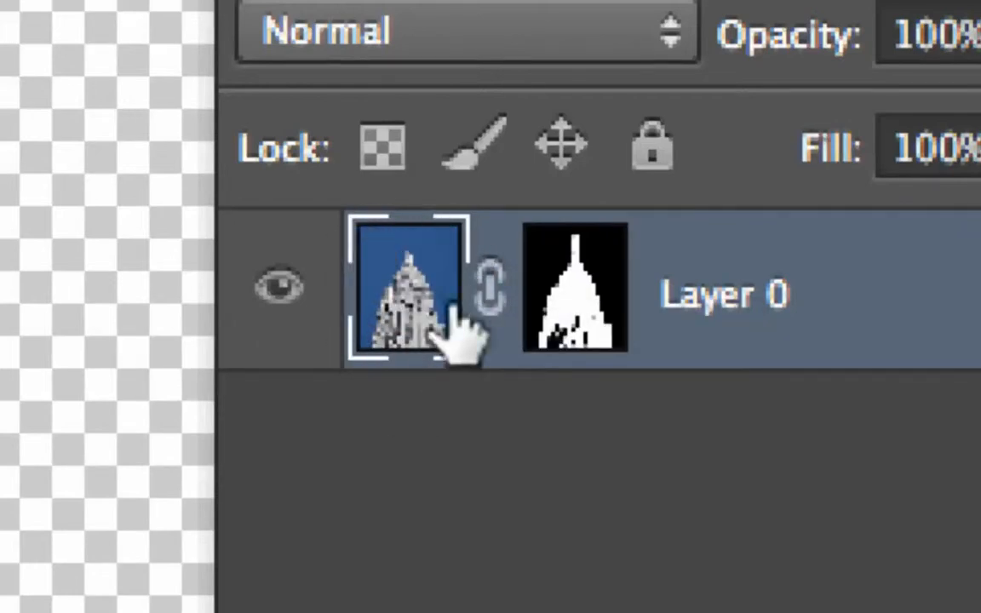
click(574, 294)
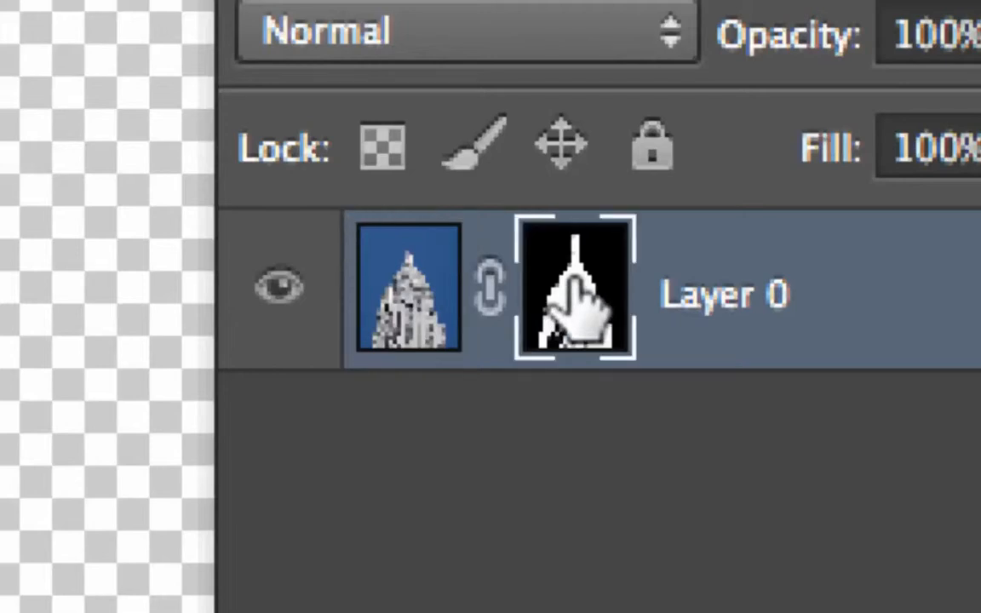
click(424, 283)
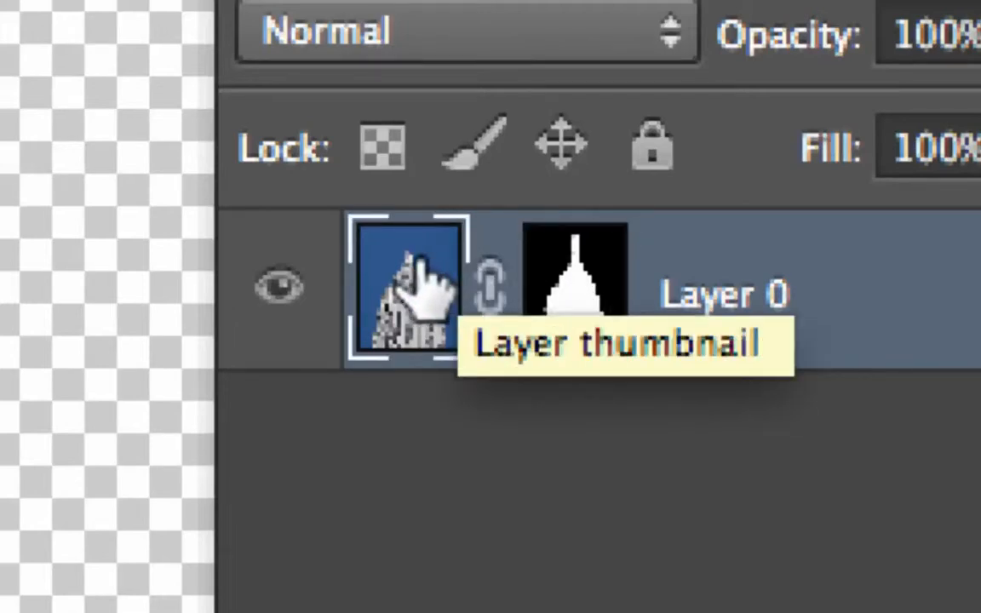
Make Layer 0's mask the editing target and activate the Brush Tool.
click(570, 289)
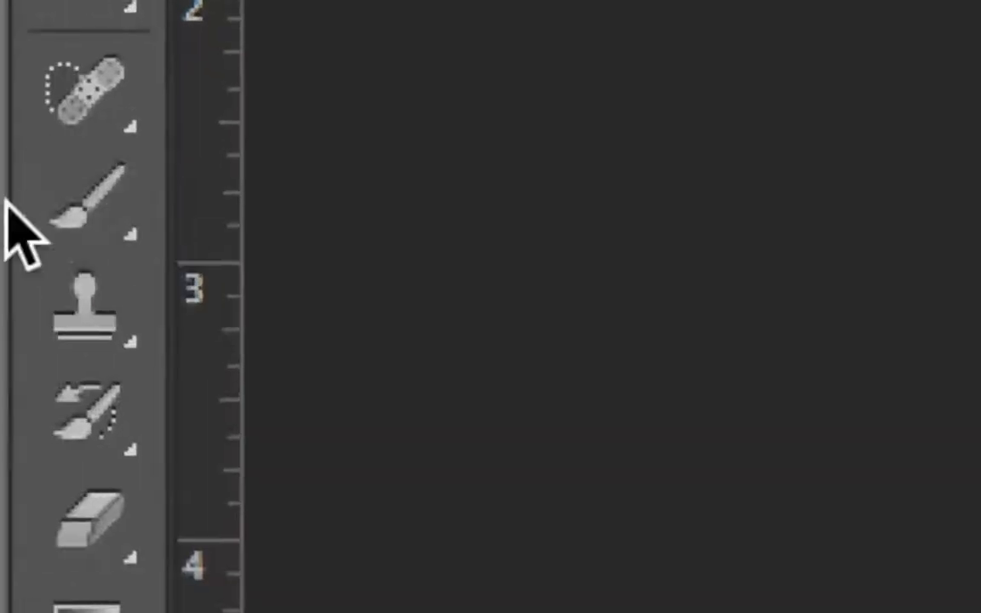
click(12, 207)
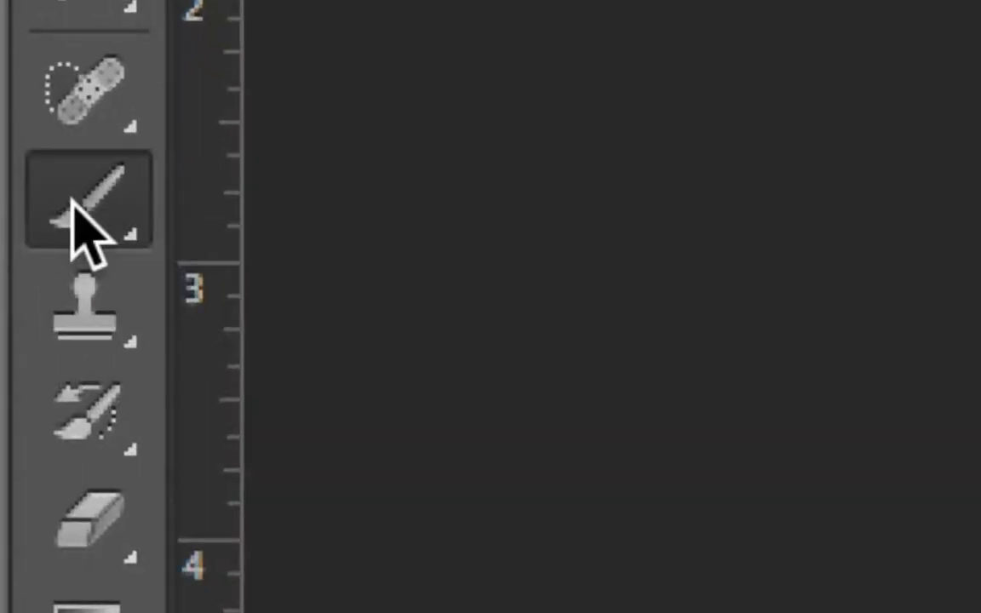
right_click(73, 203)
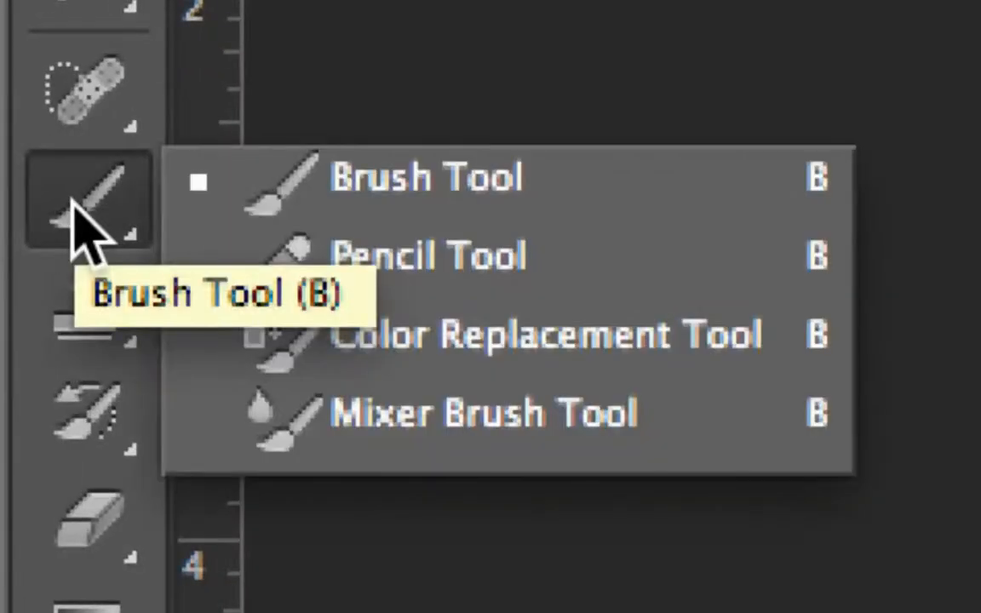
click(256, 197)
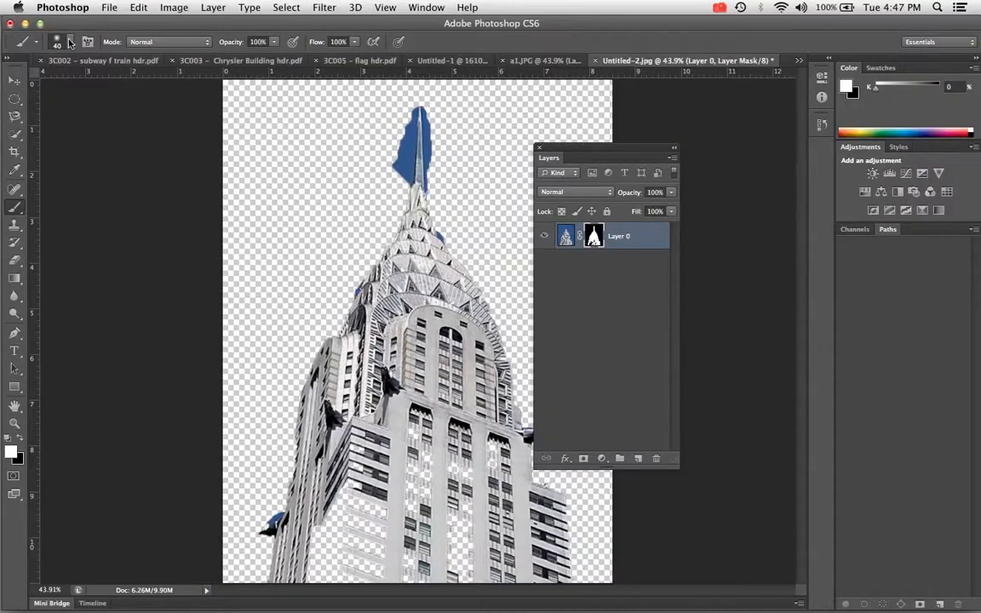
Set the brush size to 100 px and make black the foreground color.
click(71, 44)
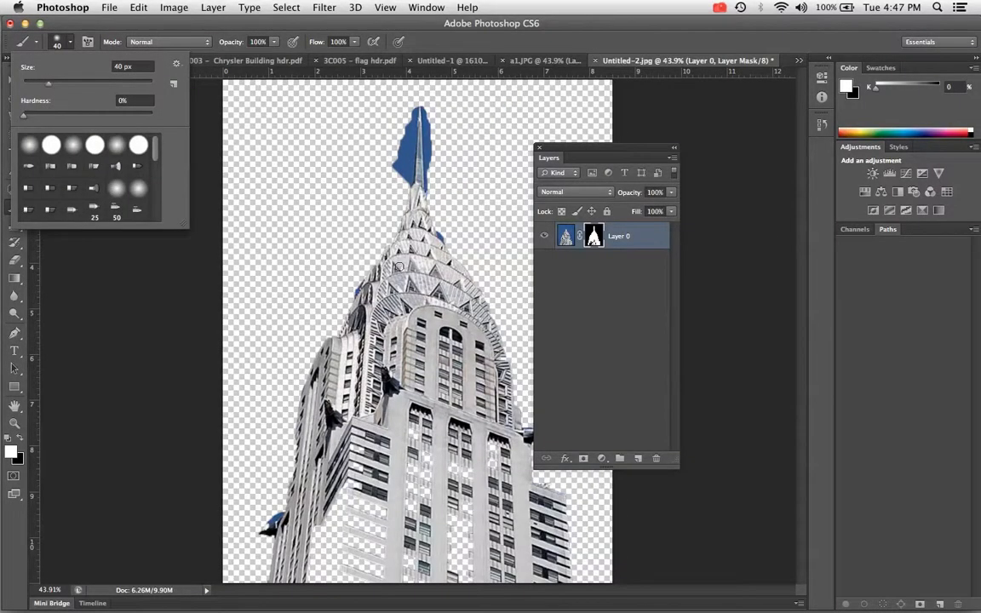
drag(51, 86, 87, 85)
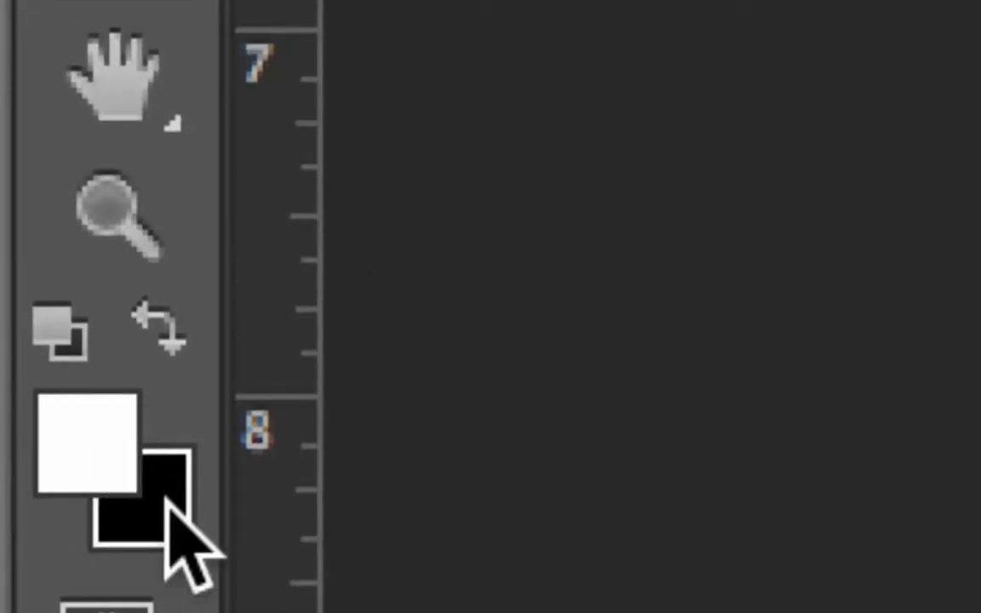
click(170, 325)
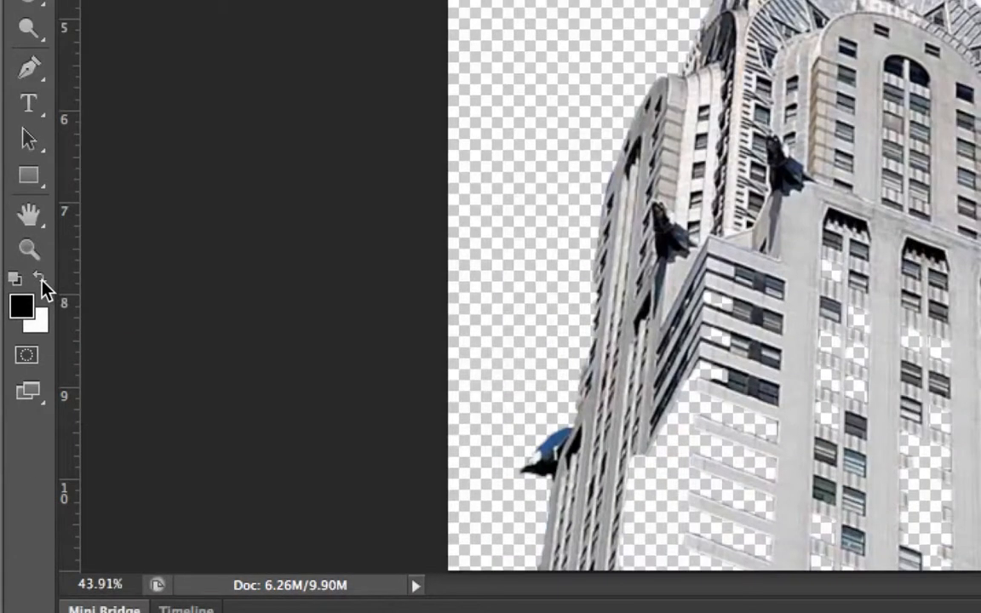
Alternate the foreground and background colors repeatedly between black and white.
click(39, 280)
click(39, 279)
click(39, 280)
click(39, 279)
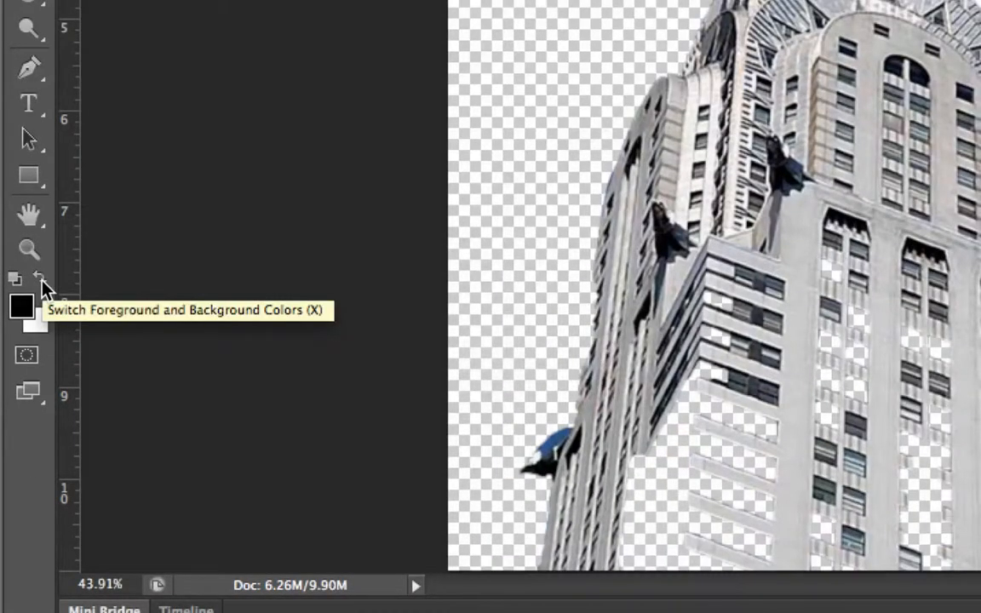
click(39, 280)
click(39, 280)
click(39, 280)
click(39, 279)
click(39, 280)
click(40, 279)
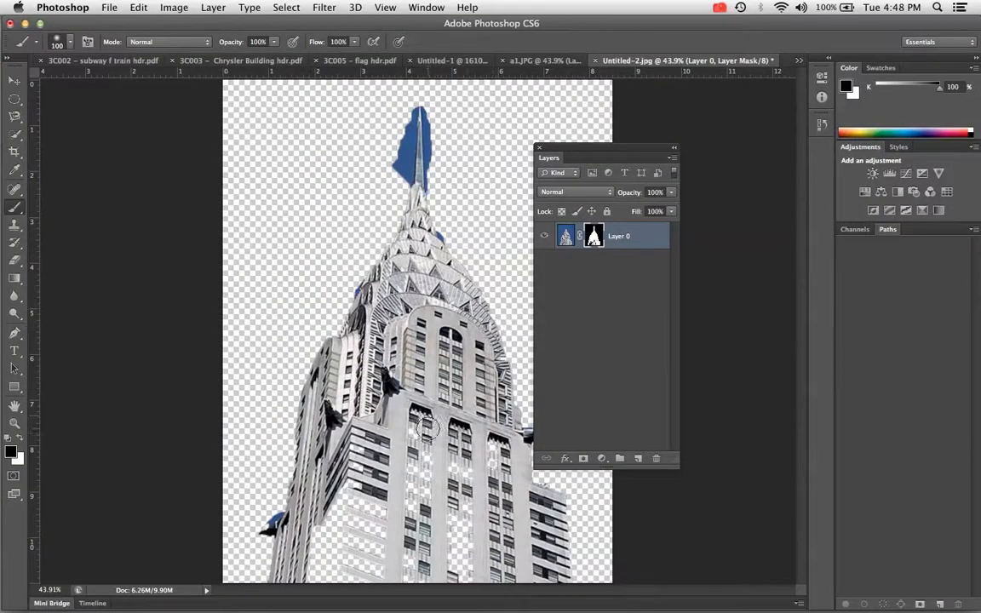
Paint black down the building's centre on the mask, and paint white to restore it together with the missing lower facade.
mouse_move(419, 451)
mouse_down()
mouse_move(411, 481)
mouse_move(411, 430)
mouse_move(401, 428)
mouse_move(414, 333)
mouse_move(434, 379)
mouse_up()
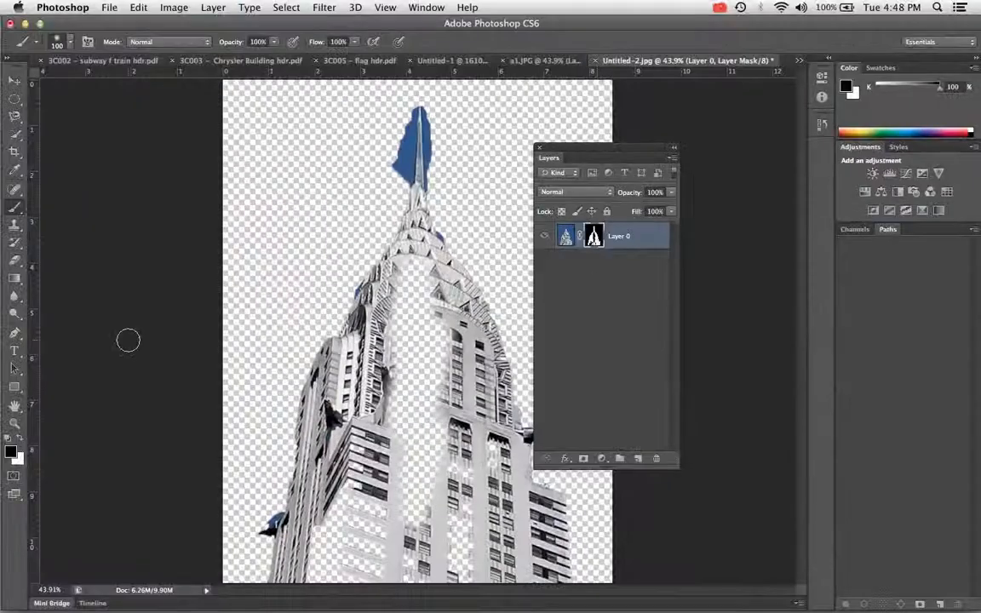
click(18, 438)
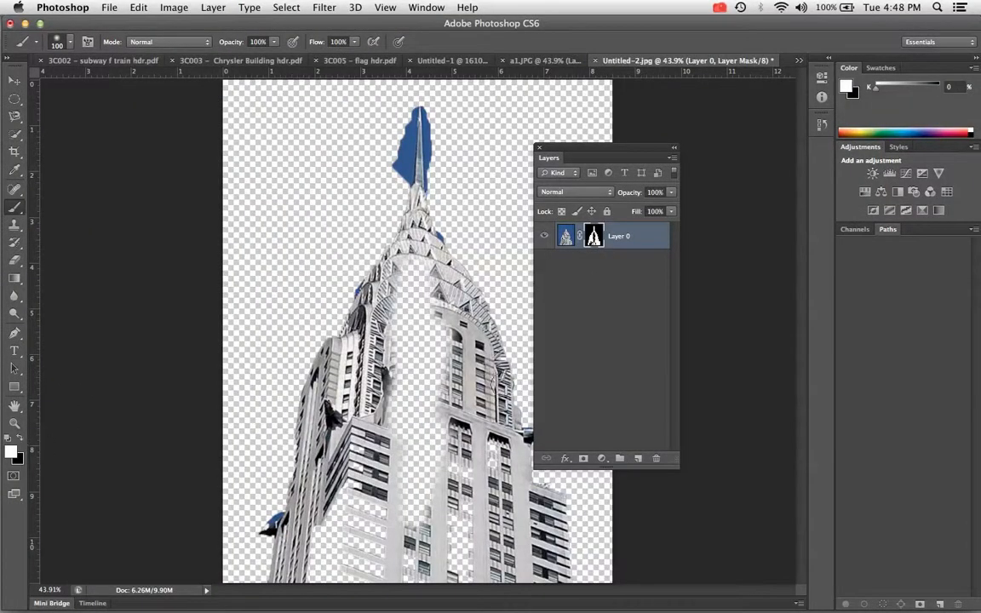
mouse_move(429, 307)
mouse_down()
mouse_move(375, 247)
mouse_move(370, 400)
mouse_move(396, 281)
mouse_move(436, 327)
mouse_move(358, 307)
mouse_move(353, 366)
mouse_move(404, 438)
mouse_move(441, 402)
mouse_move(436, 493)
mouse_move(413, 511)
mouse_move(379, 451)
mouse_move(398, 573)
mouse_move(311, 442)
mouse_move(290, 494)
mouse_move(285, 447)
mouse_up()
mouse_move(334, 571)
mouse_down()
mouse_move(454, 567)
mouse_move(383, 566)
mouse_move(357, 449)
mouse_up()
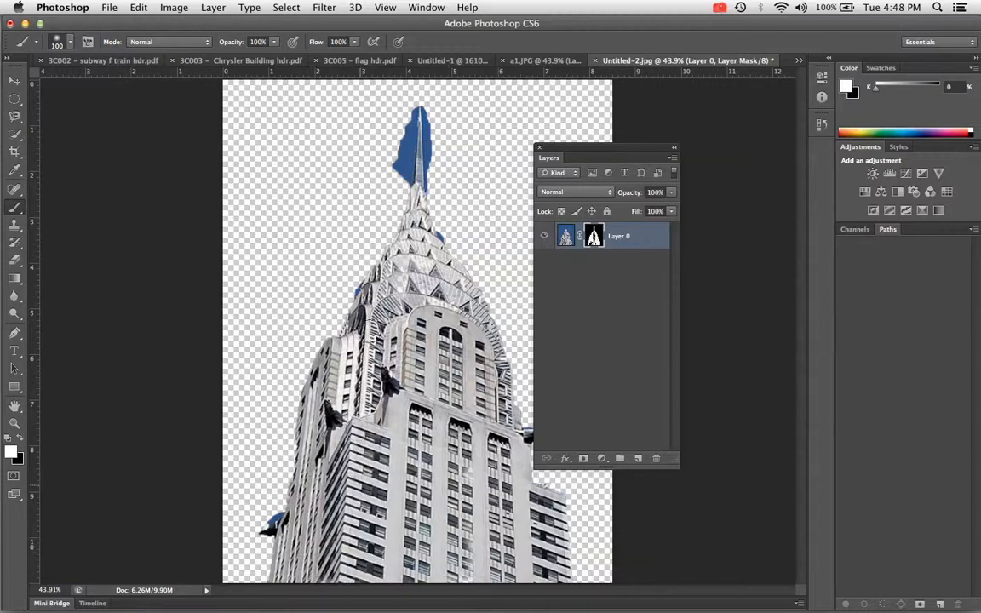
Hide the spire and its surrounding sky with black on the mask, and bring the spire back with a 50 px white brush.
click(20, 438)
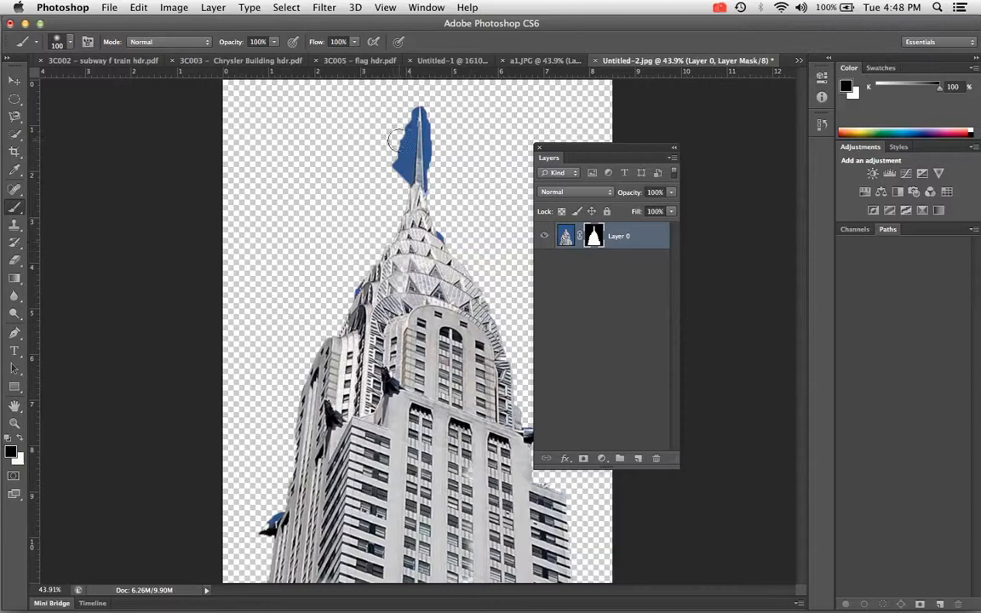
mouse_move(394, 185)
mouse_down()
mouse_move(398, 121)
mouse_move(391, 177)
mouse_move(406, 96)
mouse_move(425, 91)
mouse_move(429, 164)
mouse_move(409, 154)
mouse_move(416, 175)
mouse_move(422, 111)
mouse_move(419, 173)
mouse_up()
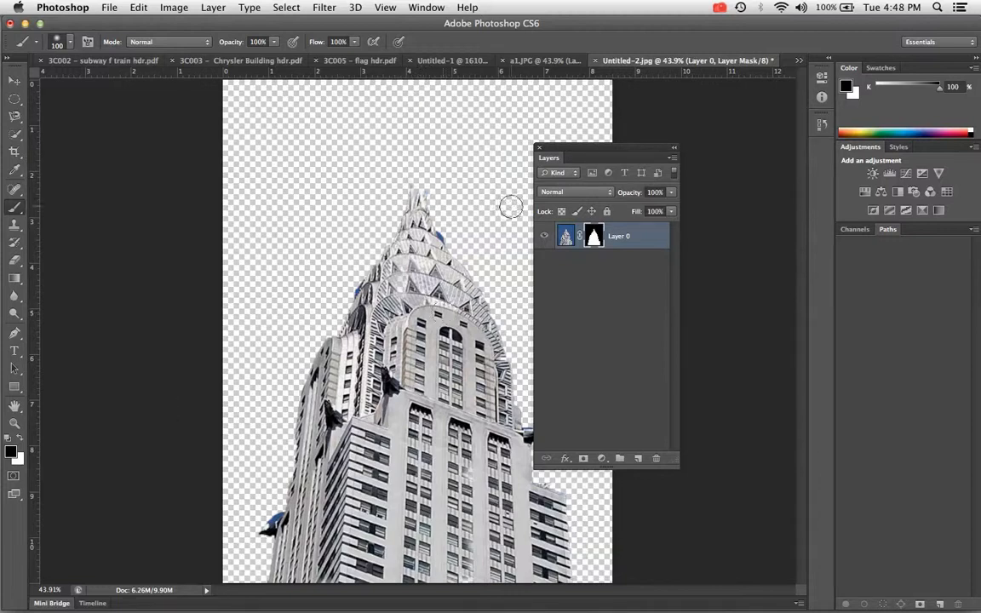
key(x)
key(bracketleft)
key(bracketleft)
key(bracketleft)
key(bracketleft)
key(bracketleft)
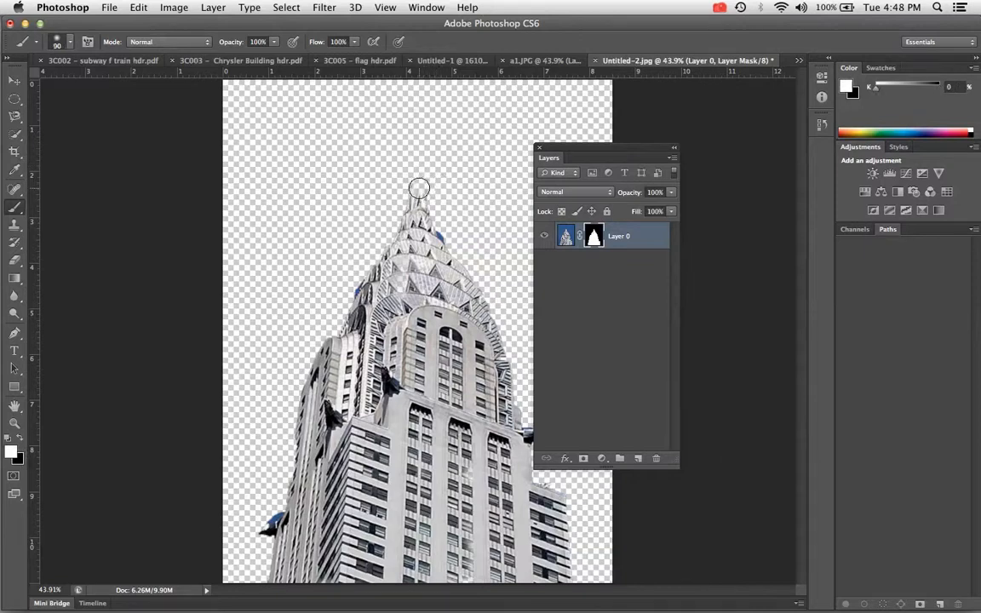
mouse_move(416, 176)
mouse_down()
mouse_move(419, 97)
mouse_move(428, 170)
mouse_up()
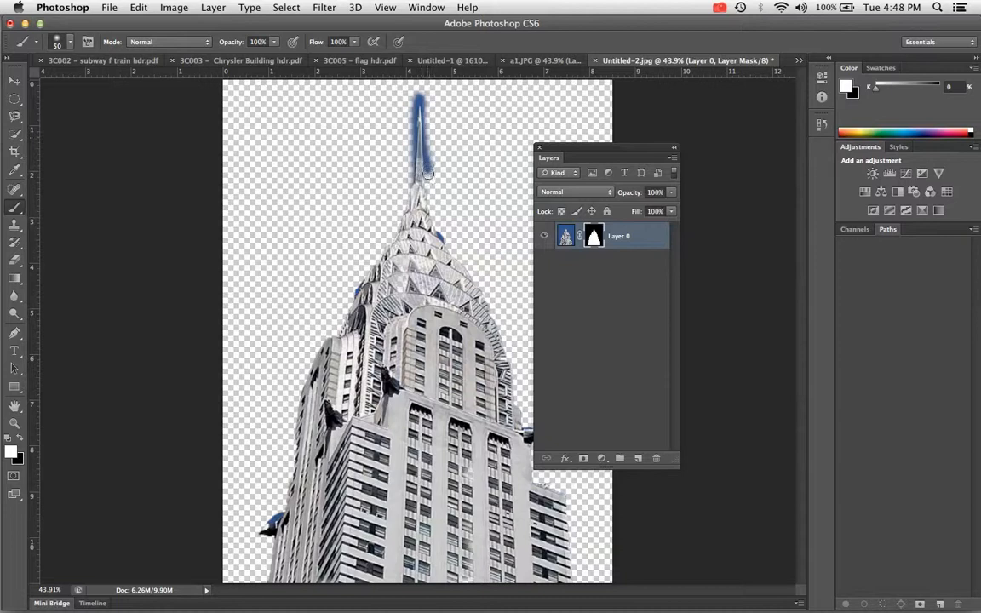
Paint black on the mask along the spire and upper dome edges to hide the blue fringe.
key(x)
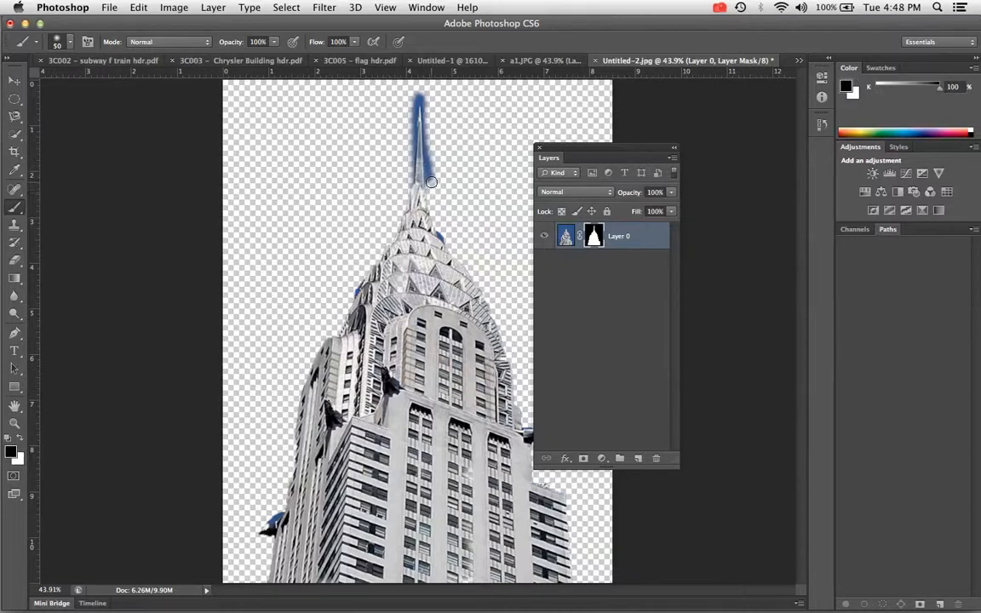
drag(430, 170, 426, 115)
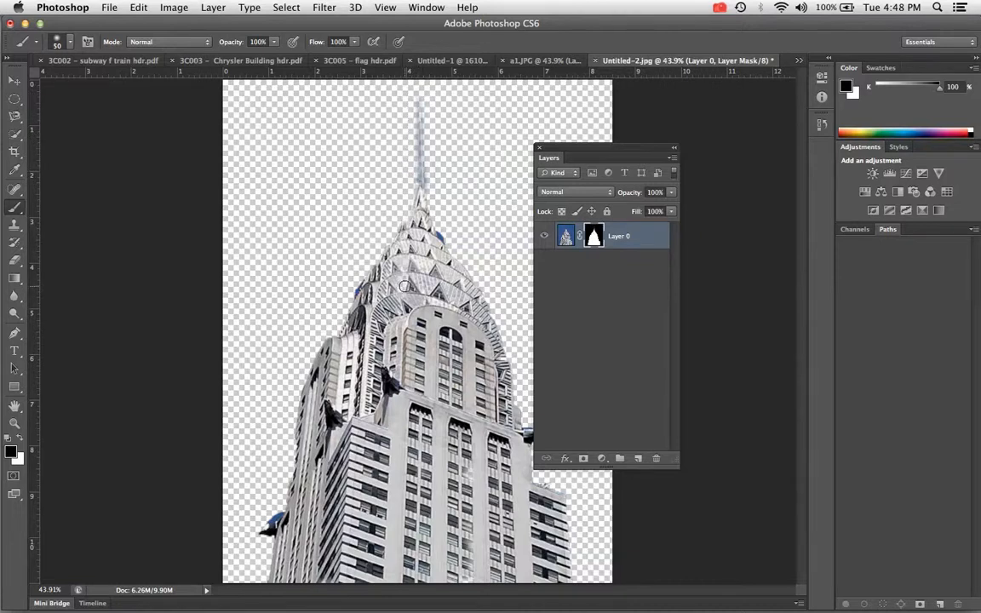
drag(409, 197, 491, 278)
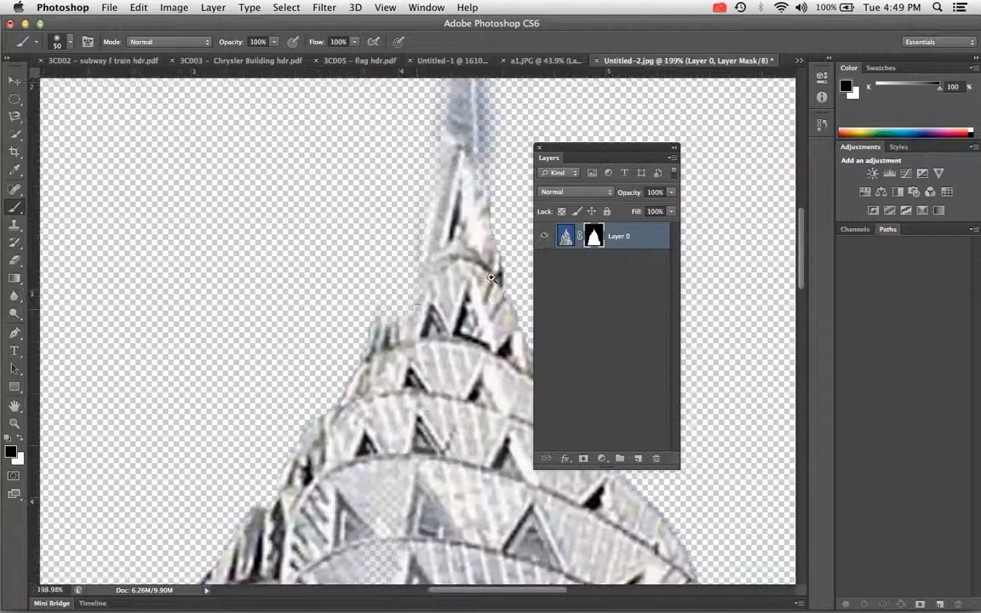
Examine the masked edges of the spire up close, and return to the whole image with the Brush Tool active.
drag(397, 309, 61, 319)
mouse_move(195, 353)
mouse_down()
mouse_move(255, 419)
mouse_move(310, 439)
mouse_up()
scroll(219, 307, up, 10)
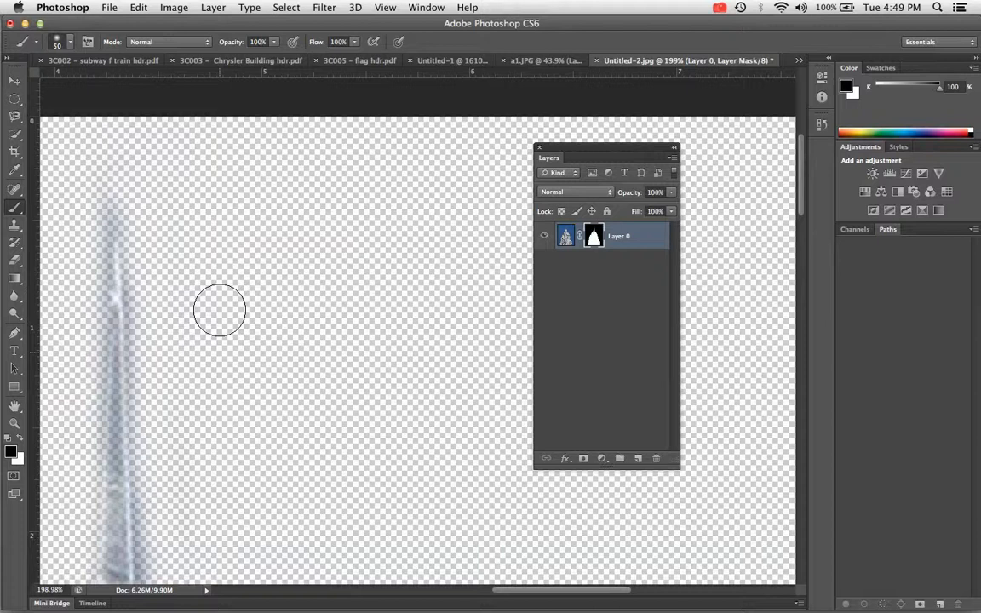
scroll(197, 379, down, 5)
key(s)
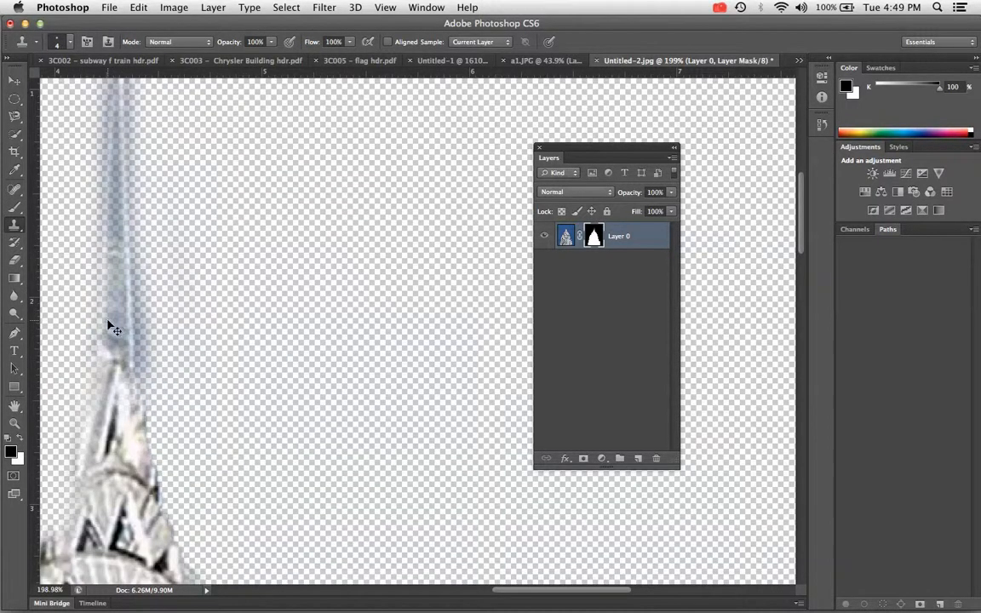
key(super+0)
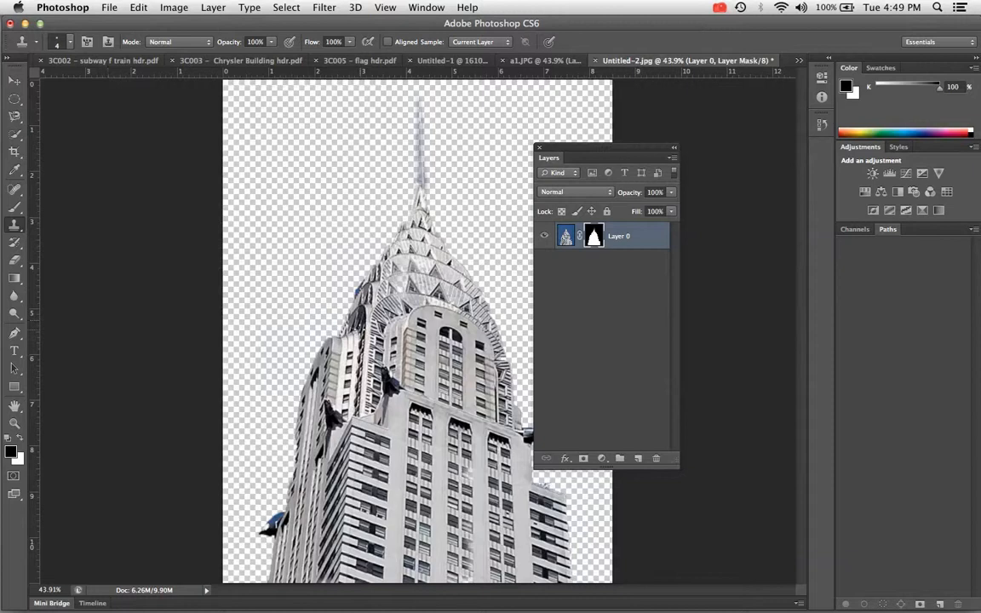
key(b)
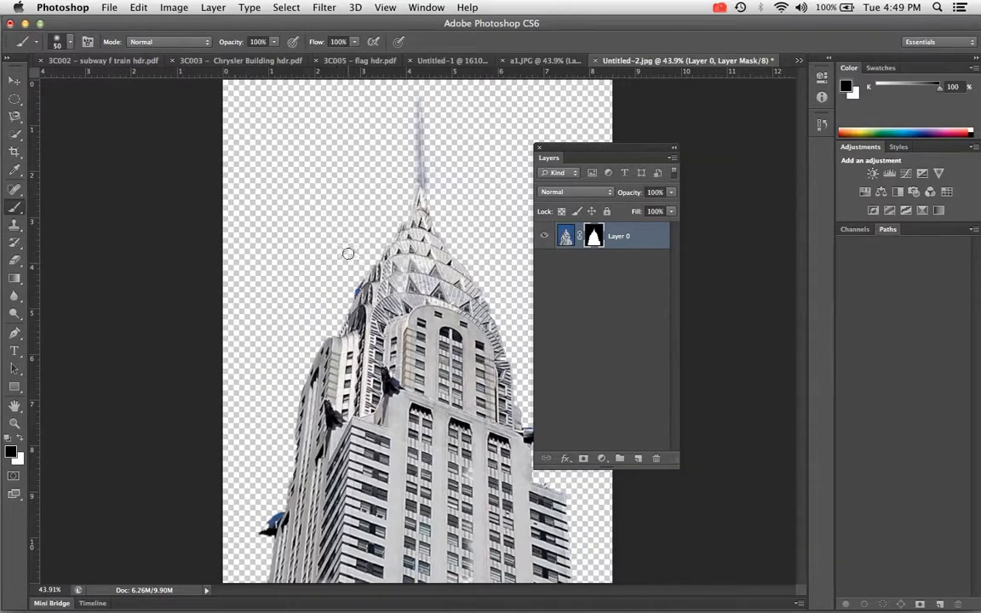
Scribble white on the mask to reveal sky beside the spire, and paint part of it out with black.
key(x)
mouse_move(286, 157)
mouse_down()
mouse_move(308, 158)
mouse_move(265, 162)
mouse_move(300, 202)
mouse_up()
key(x)
mouse_move(303, 137)
mouse_down()
mouse_move(344, 144)
mouse_move(333, 217)
mouse_move(265, 218)
mouse_move(335, 241)
mouse_move(281, 170)
mouse_move(313, 122)
mouse_up()
key(x)
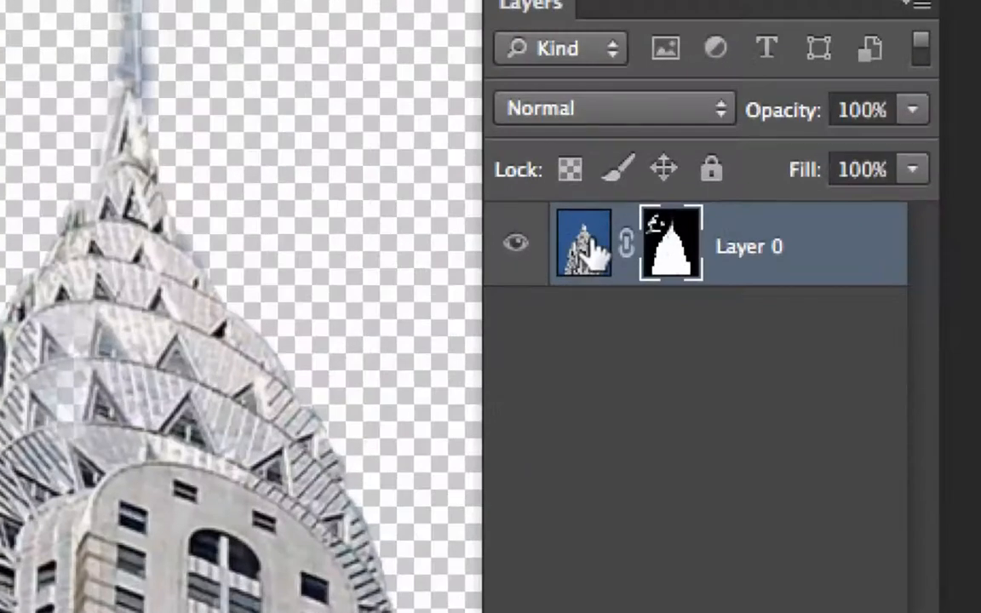
Make Layer 0's image the editing target and scribble black and white strokes across the building.
click(565, 236)
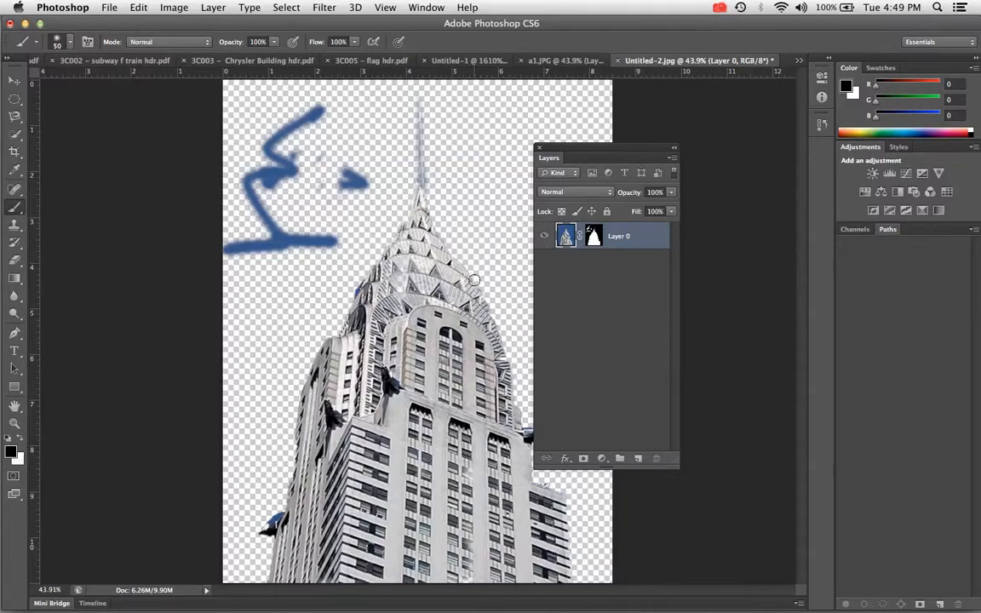
mouse_move(422, 249)
mouse_down()
mouse_move(332, 291)
mouse_move(328, 366)
mouse_move(358, 430)
mouse_move(451, 458)
mouse_up()
key(x)
mouse_move(422, 254)
mouse_down()
mouse_move(387, 274)
mouse_move(498, 345)
mouse_move(345, 467)
mouse_move(490, 498)
mouse_move(543, 535)
mouse_up()
key(x)
mouse_move(434, 279)
mouse_down()
mouse_move(349, 264)
mouse_move(397, 289)
mouse_up()
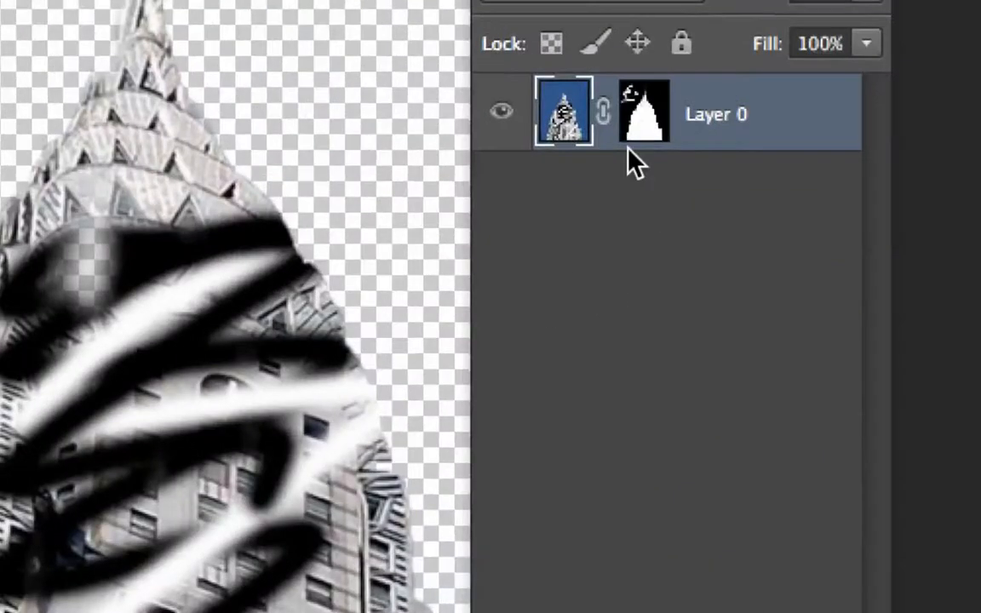
Make Layer 0's mask the editing target and brush black and white strokes across the spire, dome and surrounding sky.
click(594, 235)
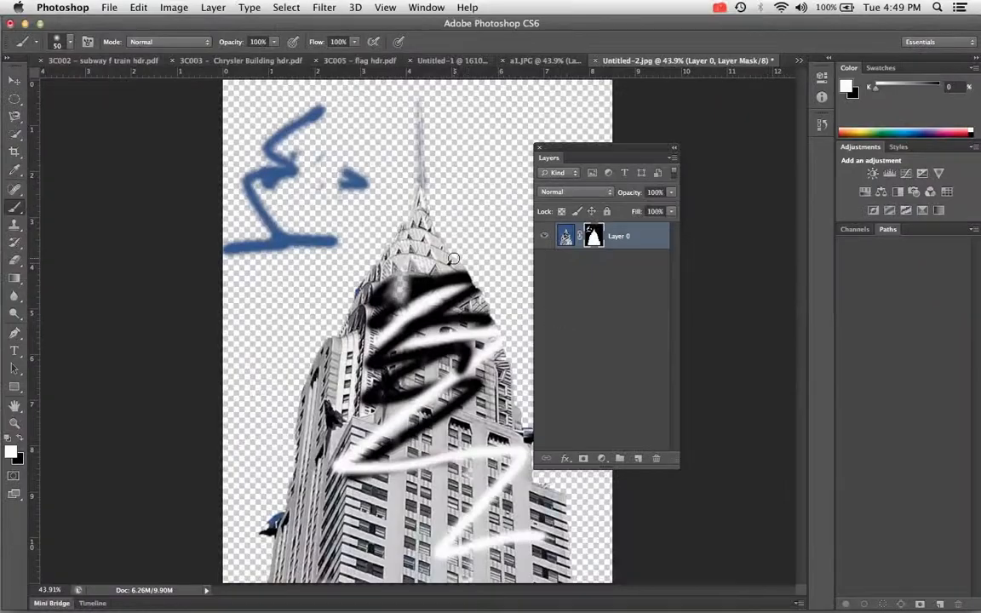
key(x)
mouse_move(442, 226)
mouse_down()
mouse_move(373, 278)
mouse_move(475, 240)
mouse_move(456, 271)
mouse_move(341, 213)
mouse_move(311, 277)
mouse_move(464, 302)
mouse_move(479, 400)
mouse_up()
key(x)
mouse_move(476, 294)
mouse_down()
mouse_move(414, 158)
mouse_move(272, 218)
mouse_move(355, 362)
mouse_up()
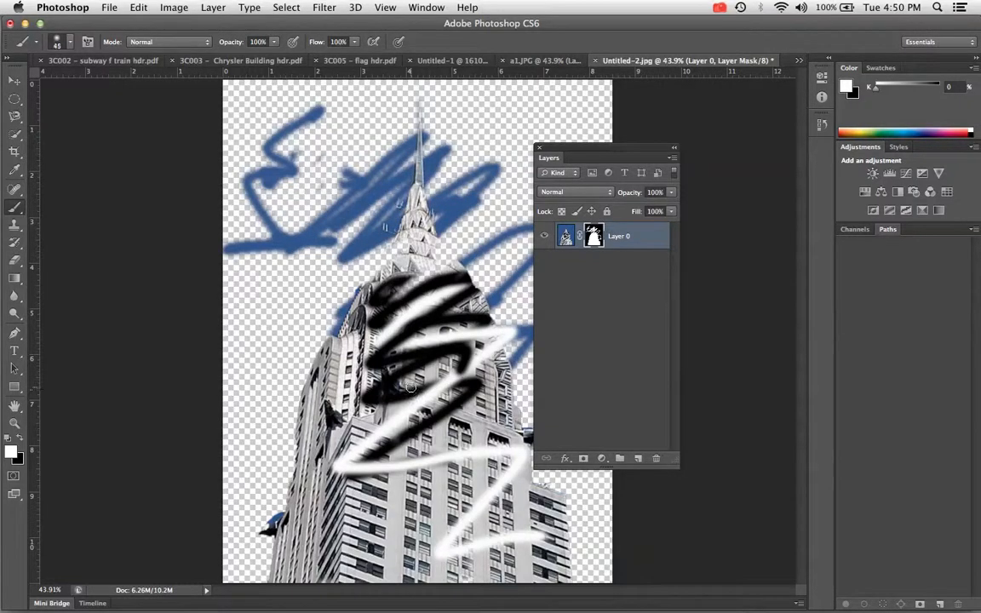
Enlarge the brush to 250 px and paint white over the mask to reveal the sky around the building.
key(bracketright)
key(bracketright)
key(bracketright)
key(bracketright)
key(bracketright)
key(bracketright)
key(bracketright)
key(bracketright)
mouse_move(432, 141)
mouse_down()
mouse_move(366, 265)
mouse_move(491, 253)
mouse_move(521, 375)
mouse_move(459, 566)
mouse_move(260, 509)
mouse_up()
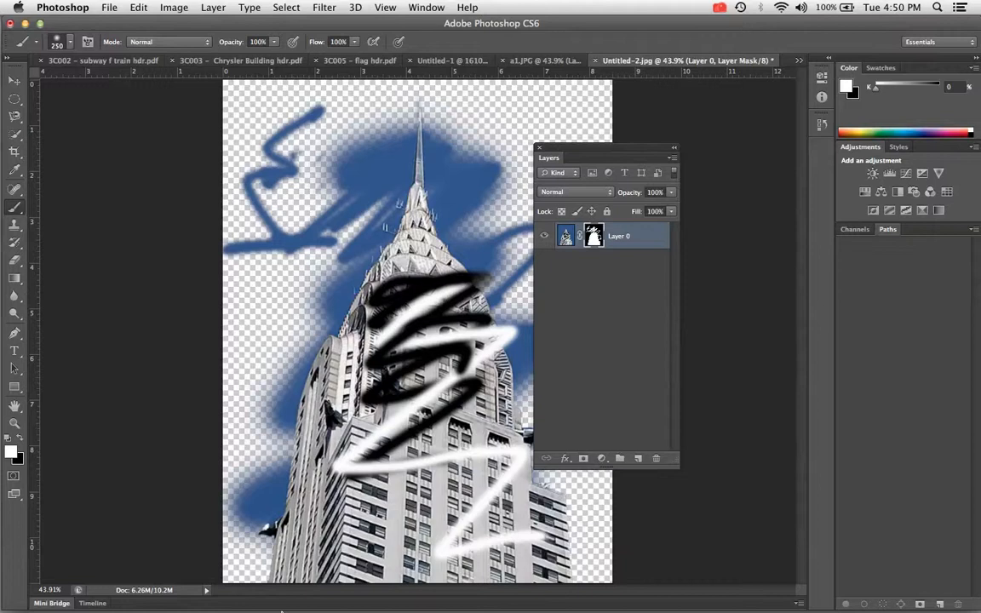
mouse_move(484, 603)
mouse_down()
mouse_move(609, 594)
mouse_move(519, 520)
mouse_move(199, 467)
mouse_move(32, 319)
mouse_move(256, 119)
mouse_move(191, 346)
mouse_move(73, 444)
mouse_move(596, 81)
mouse_move(609, 256)
mouse_up()
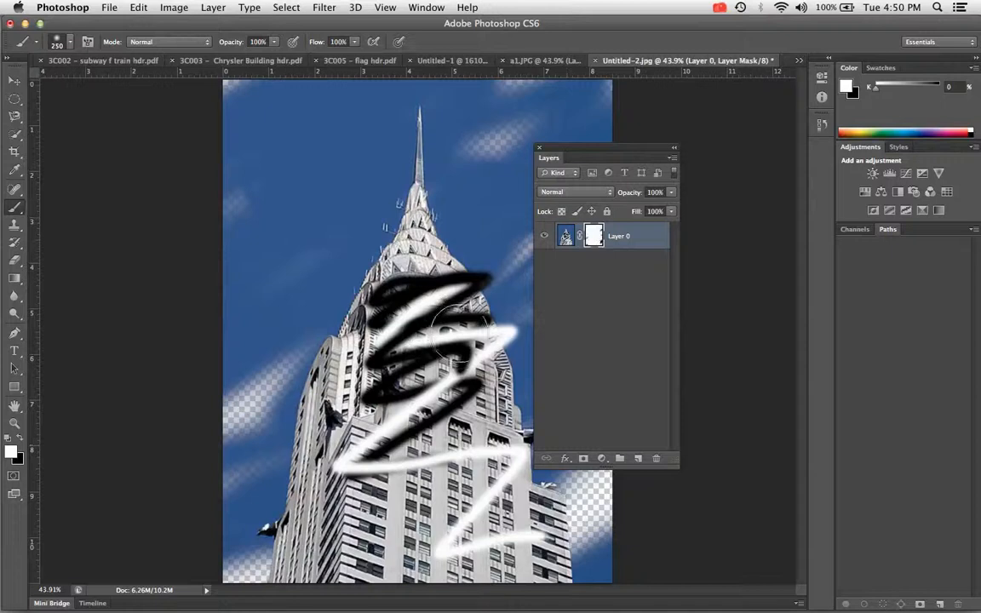
drag(458, 364, 385, 415)
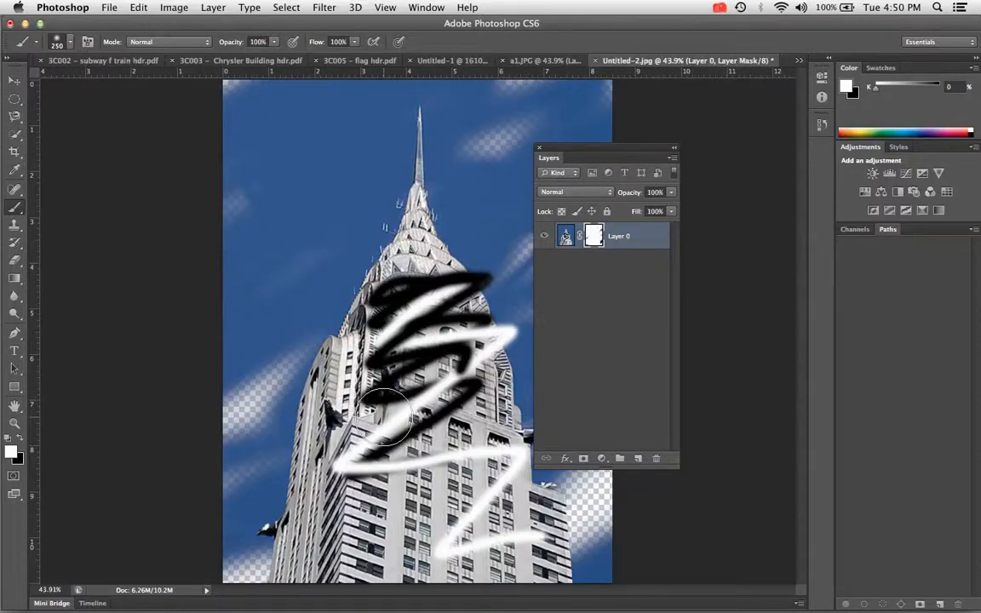